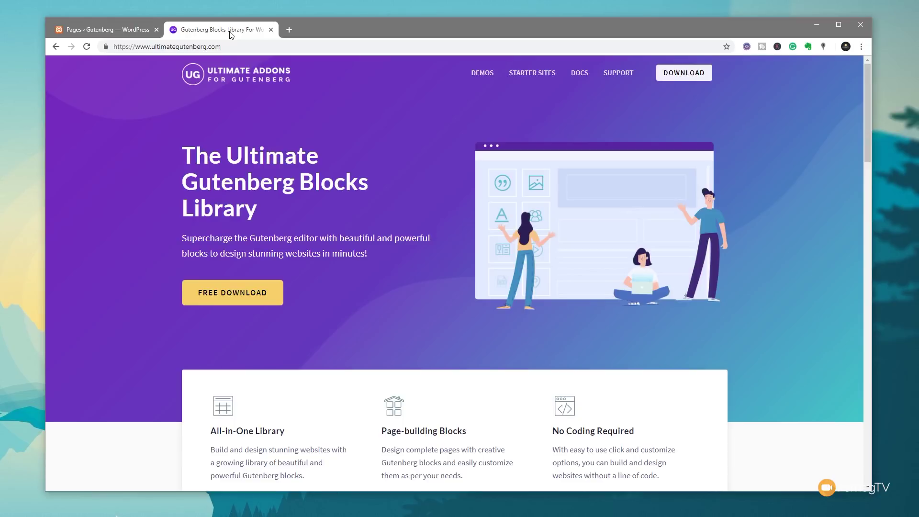
Switch back to the 'Pages ‹ Gutenberg — WordPress' browser tab showing the Pages list.
click(101, 30)
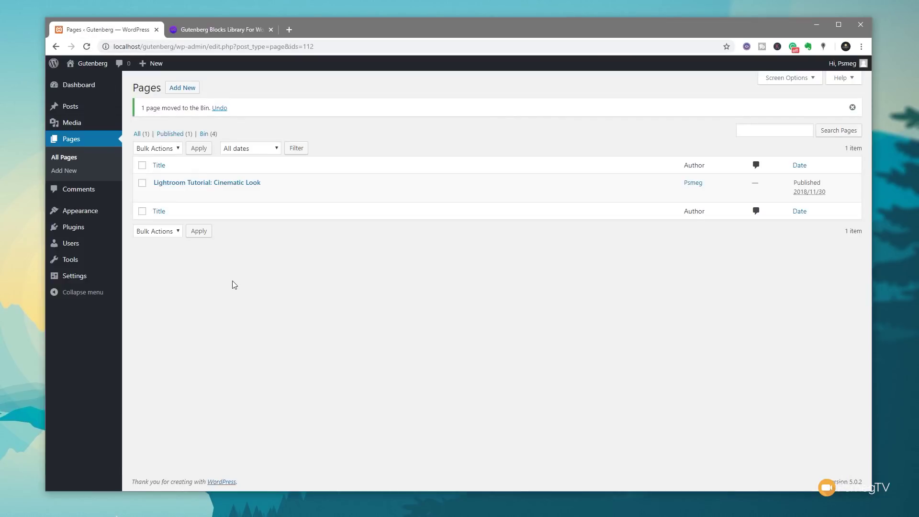
Add a new page and bring up the block library in the editor.
click(193, 94)
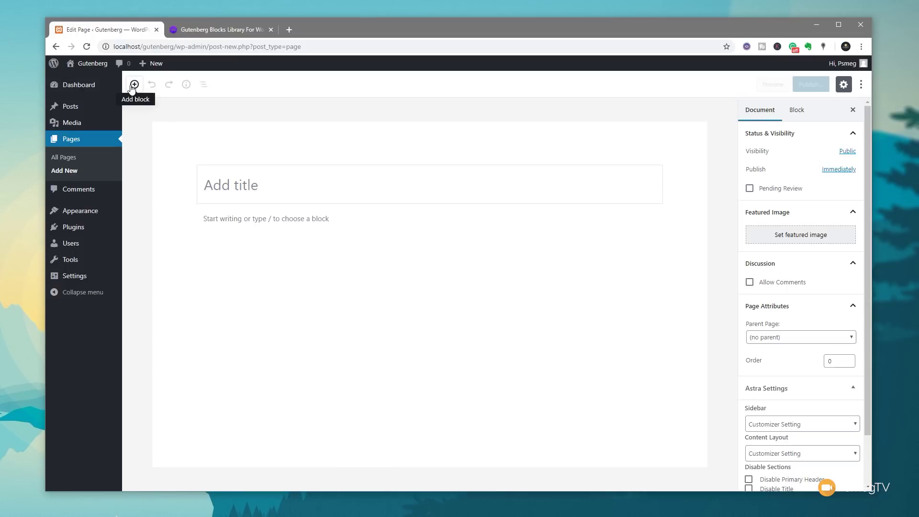
click(134, 87)
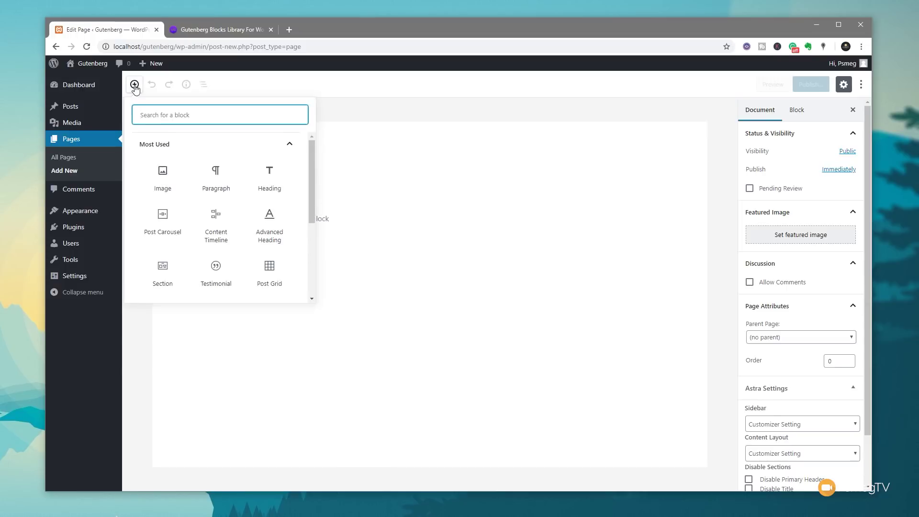
Expand the UAGB Blocks category and insert a Post Carousel block into the page.
drag(313, 162, 312, 236)
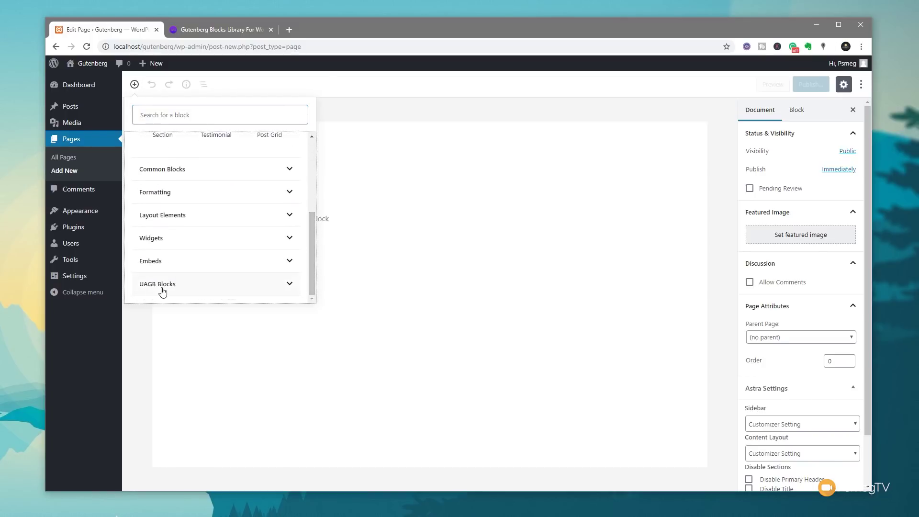
click(186, 290)
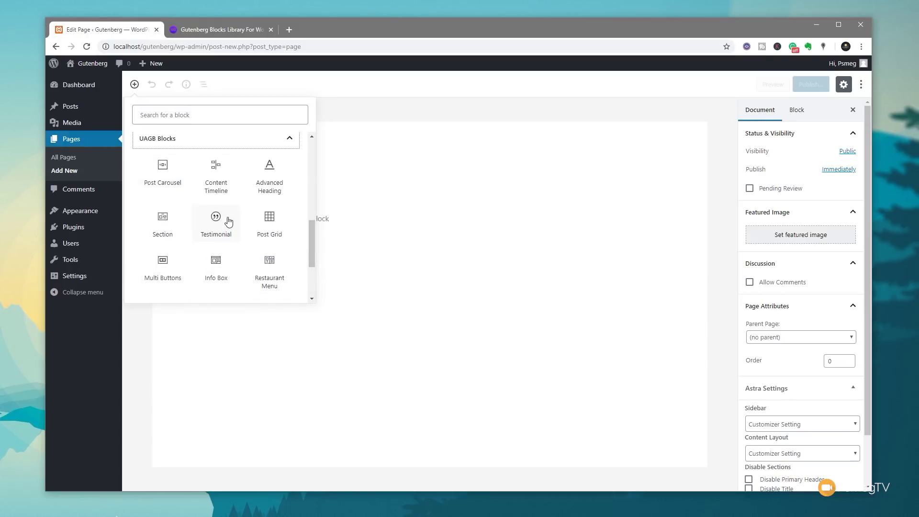
scroll(229, 222, down, 2)
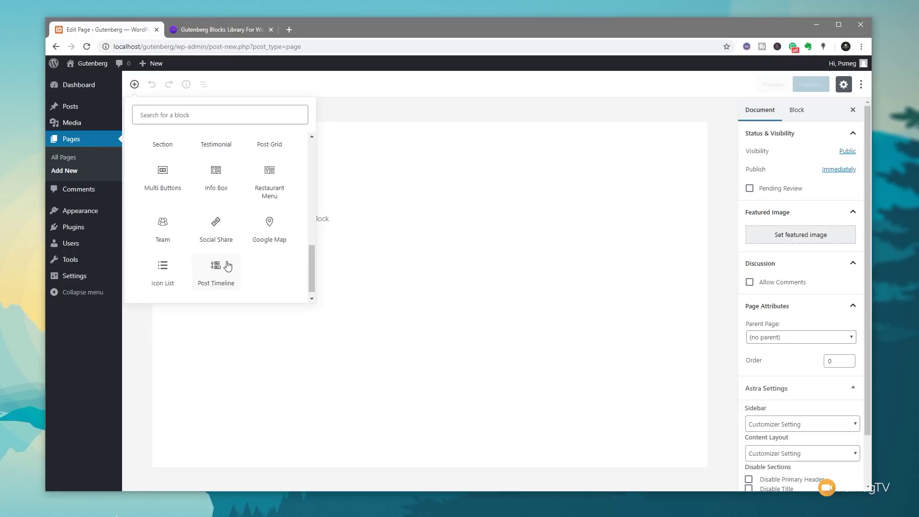
scroll(228, 266, up, 3)
scroll(228, 265, down, 2)
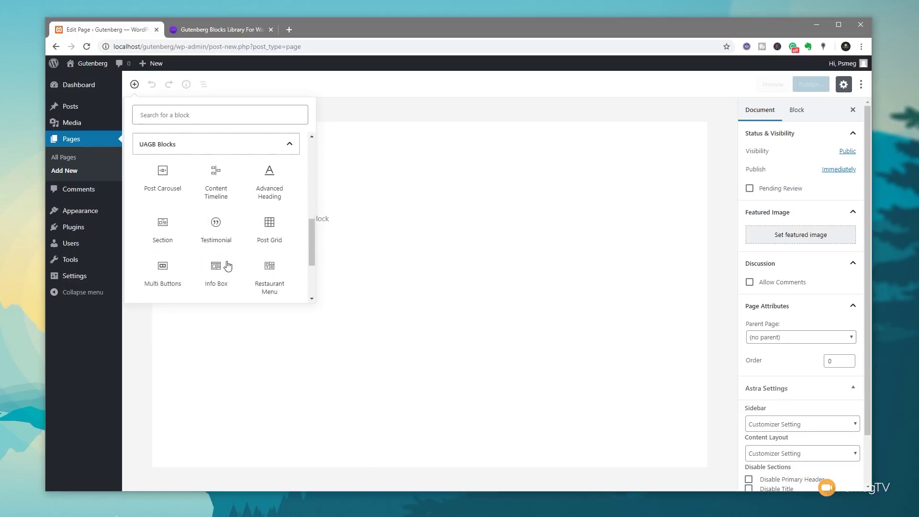
click(165, 181)
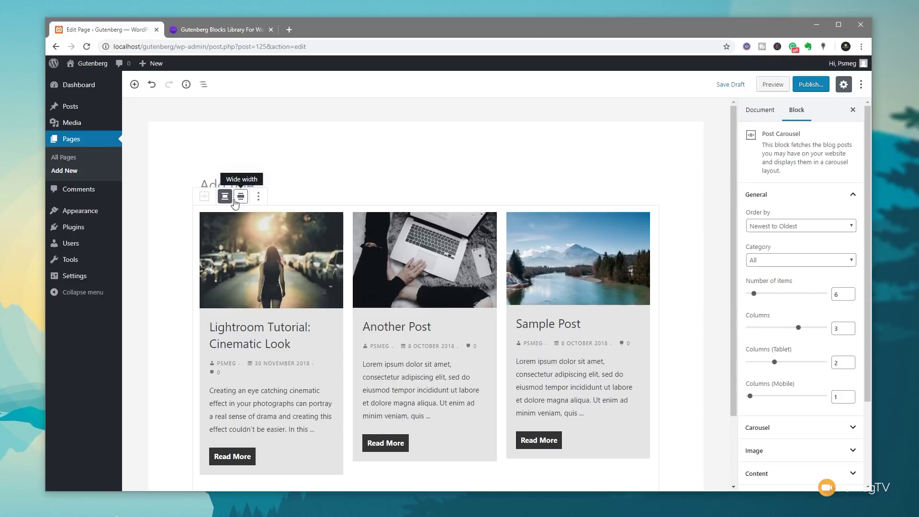
Try Wide width alignment on the Post Carousel, then set it back to Align centre.
click(241, 201)
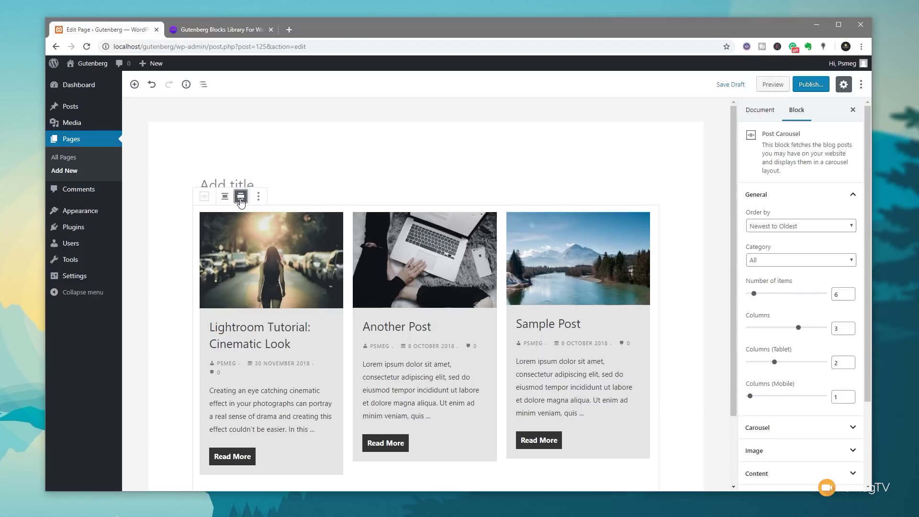
click(225, 197)
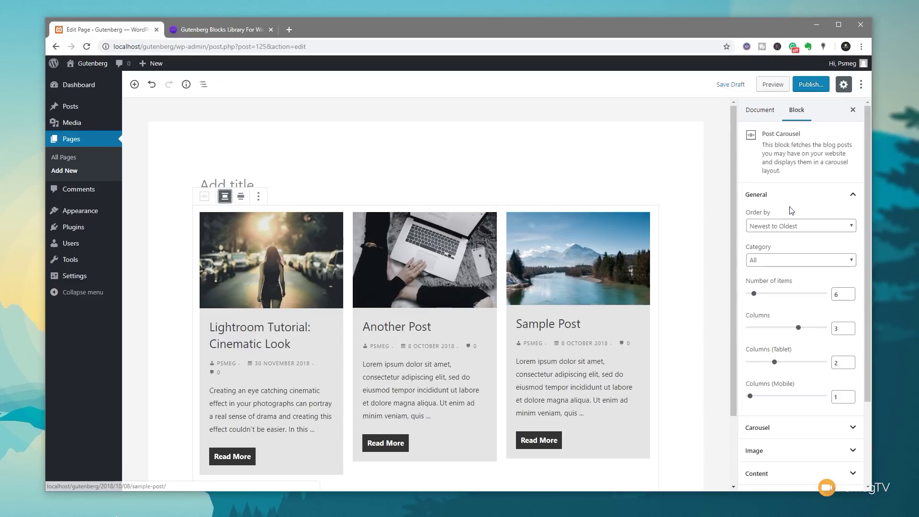
scroll(791, 211, down, 1)
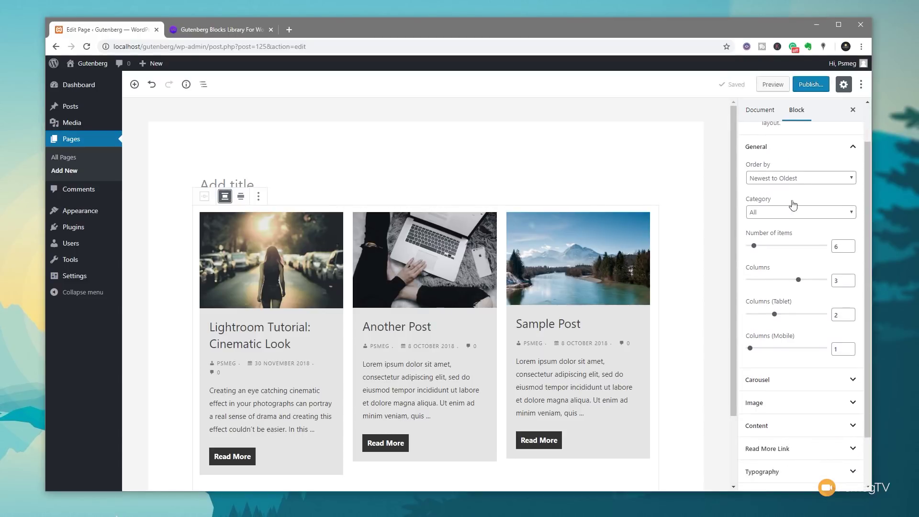
click(789, 179)
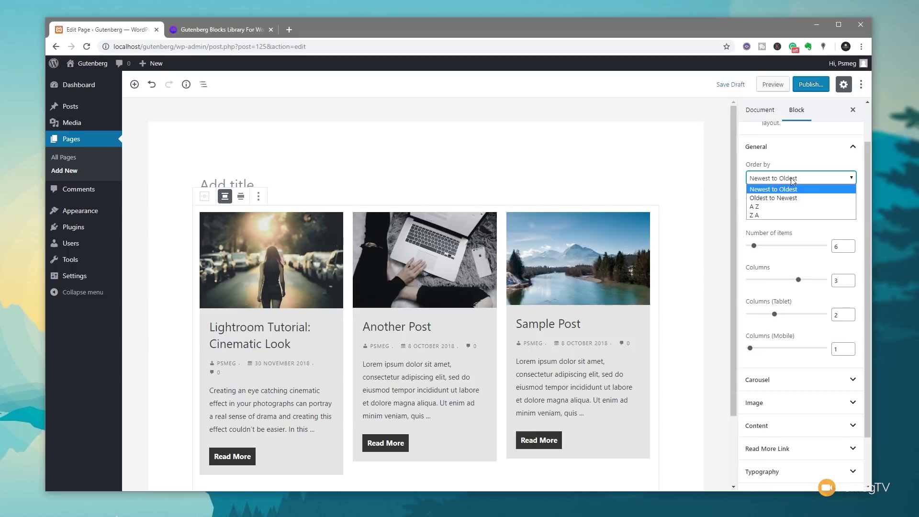
click(812, 179)
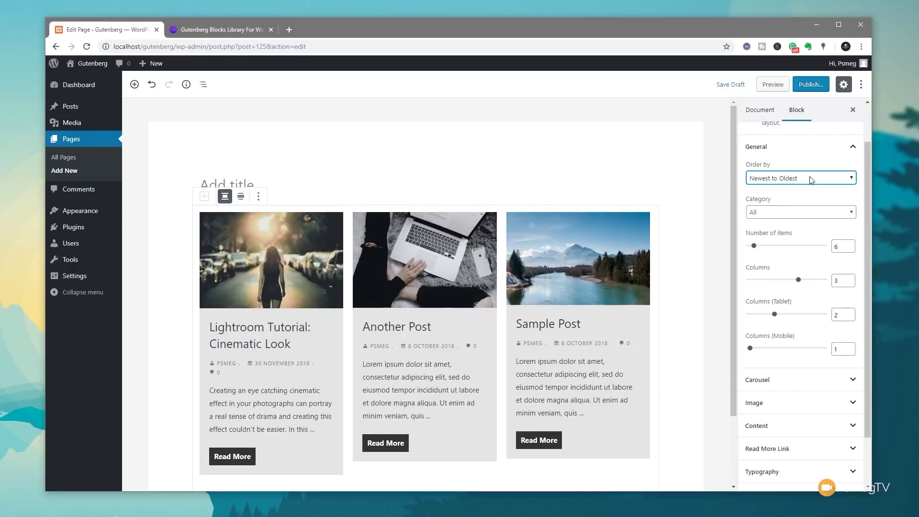
click(809, 214)
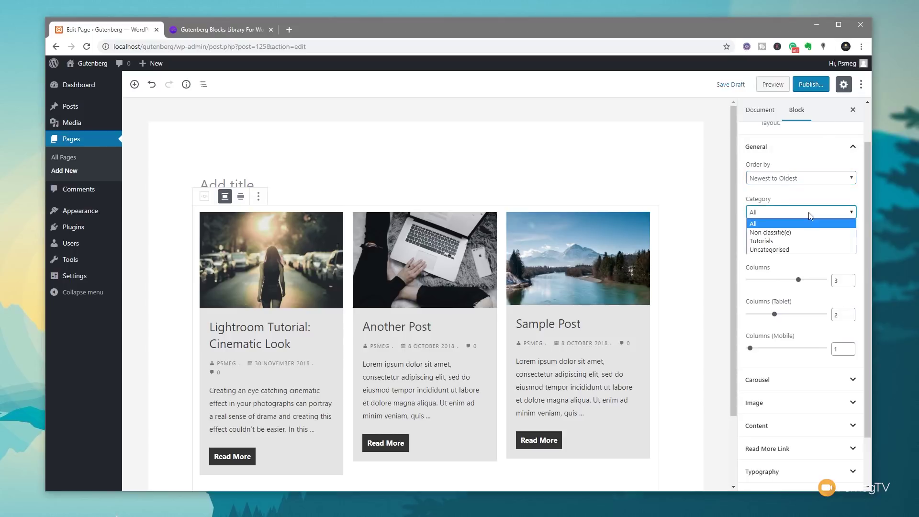
click(812, 213)
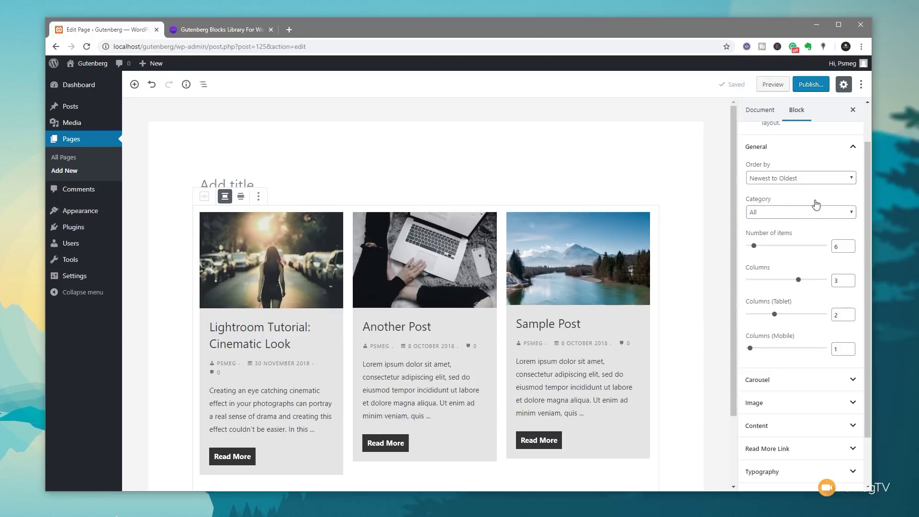
click(812, 213)
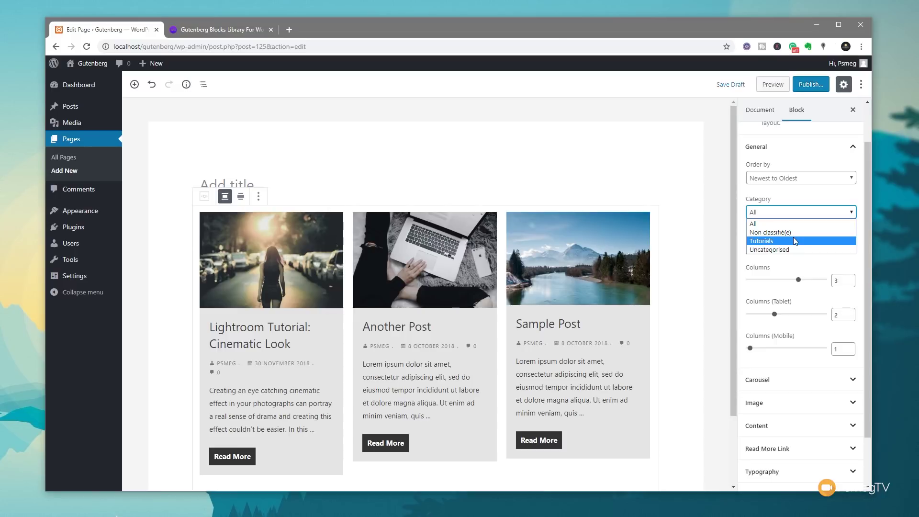
click(806, 199)
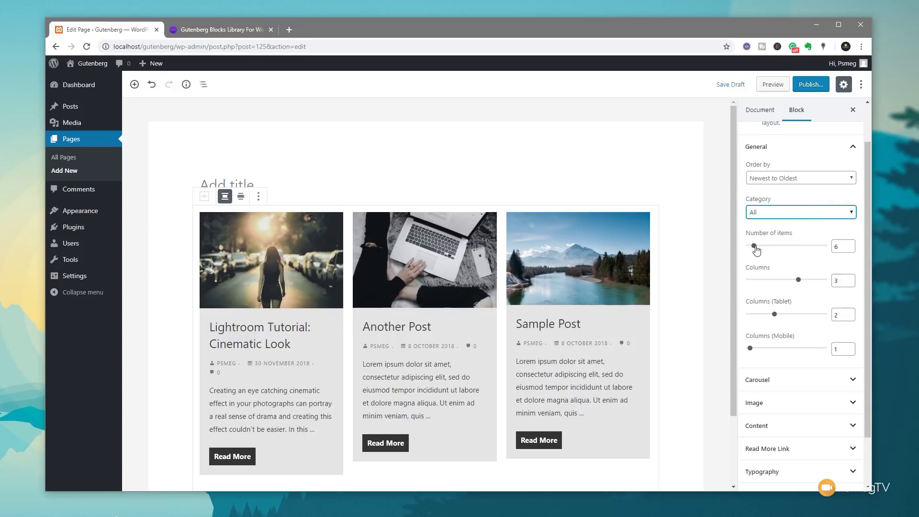
drag(754, 246, 755, 249)
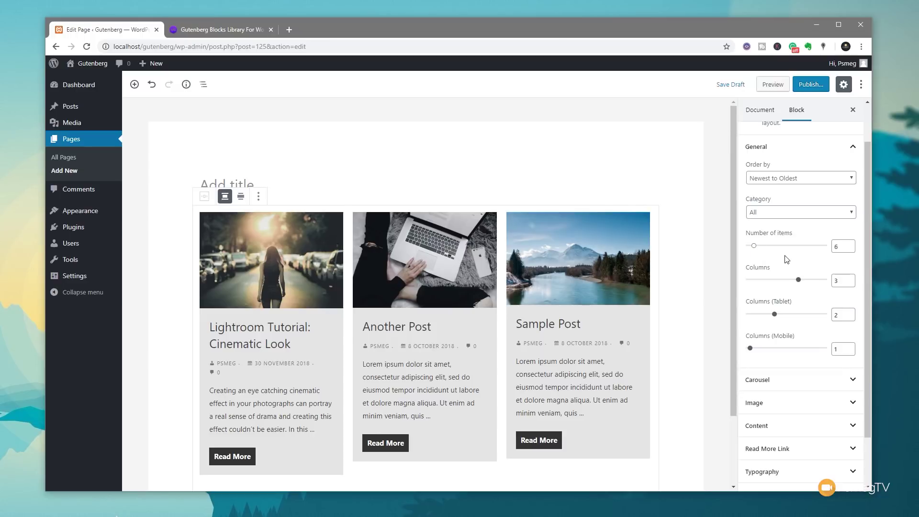
click(797, 280)
drag(791, 283, 775, 282)
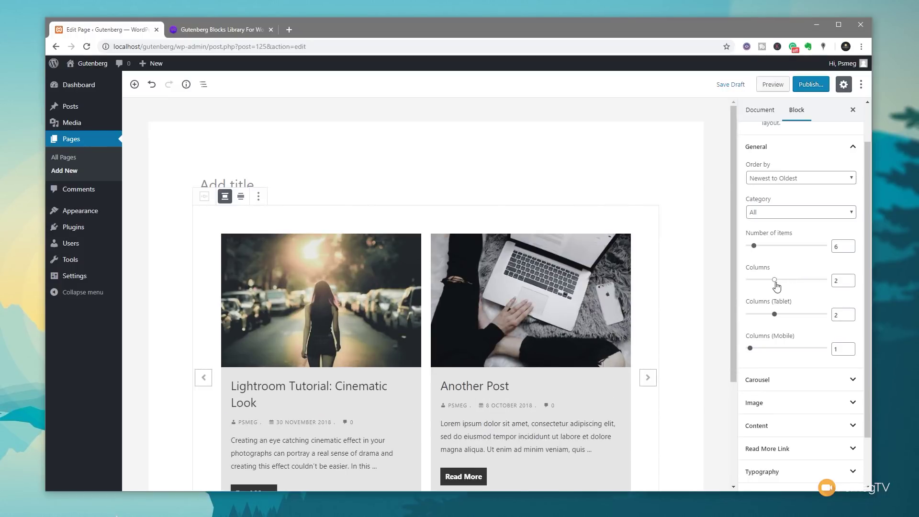
drag(774, 280, 816, 284)
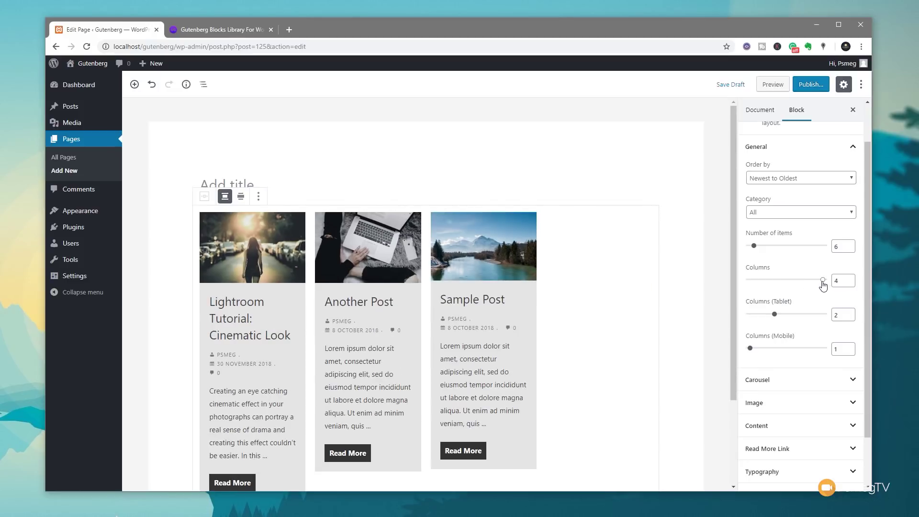
click(850, 281)
click(852, 285)
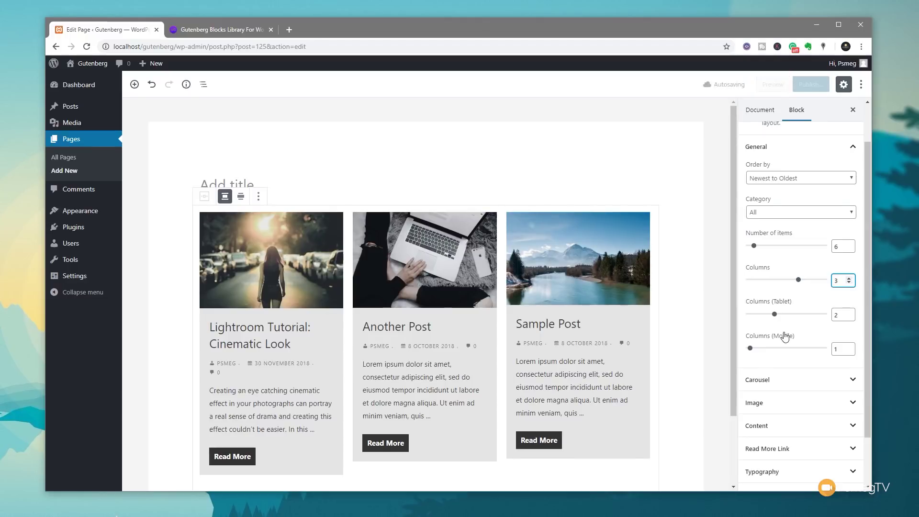
Set Carousel options: 200 ms autoplay with pause on hover, infinite loop, 500 ms transitions, arrows and dots.
click(786, 380)
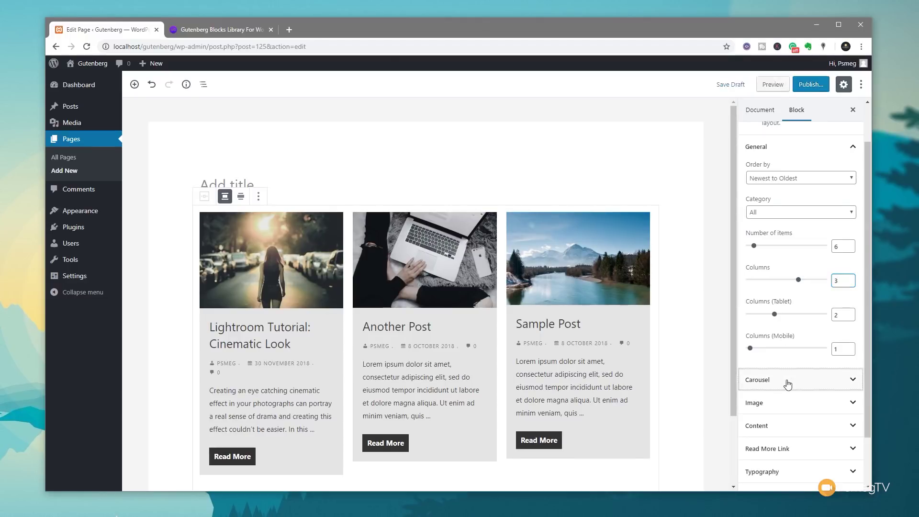
scroll(801, 382, down, 2)
scroll(801, 381, down, 2)
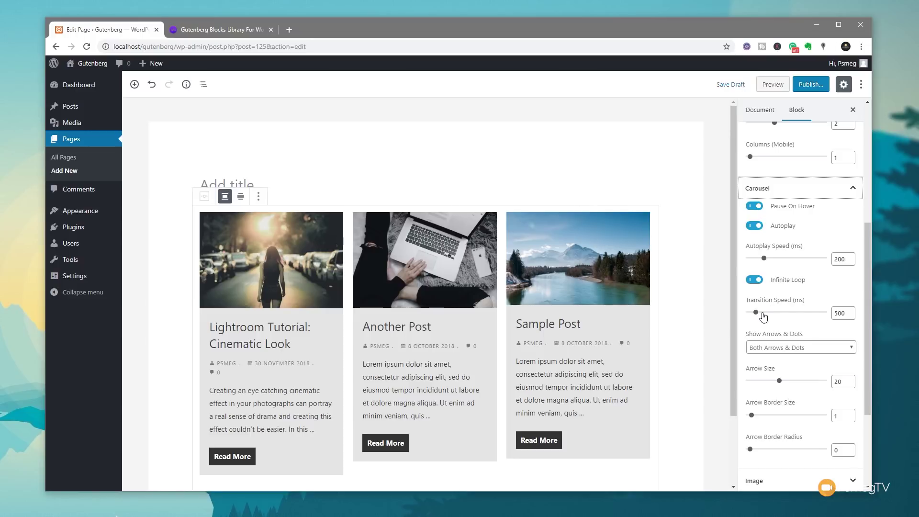
scroll(805, 234, down, 4)
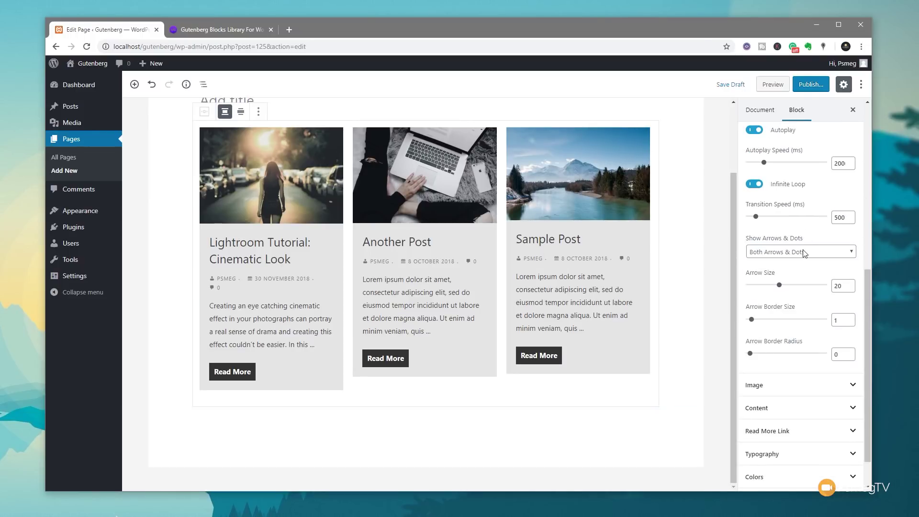
click(804, 253)
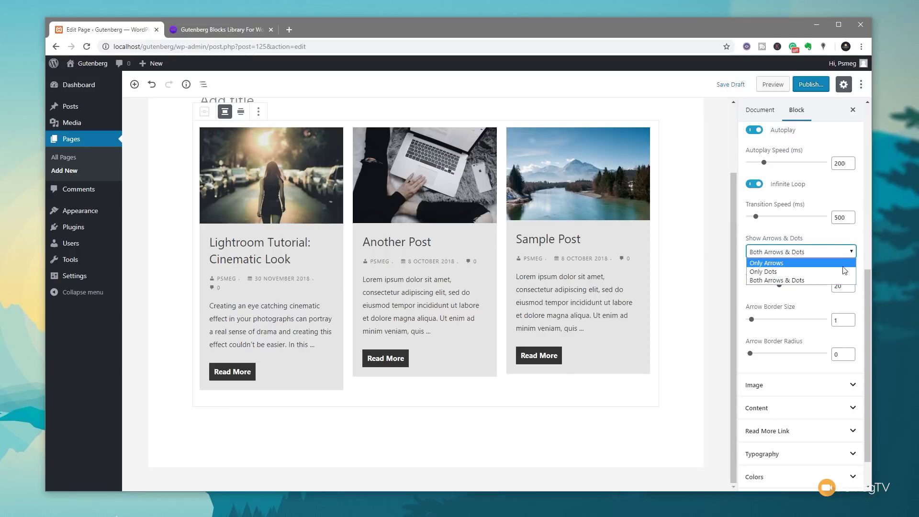
click(818, 247)
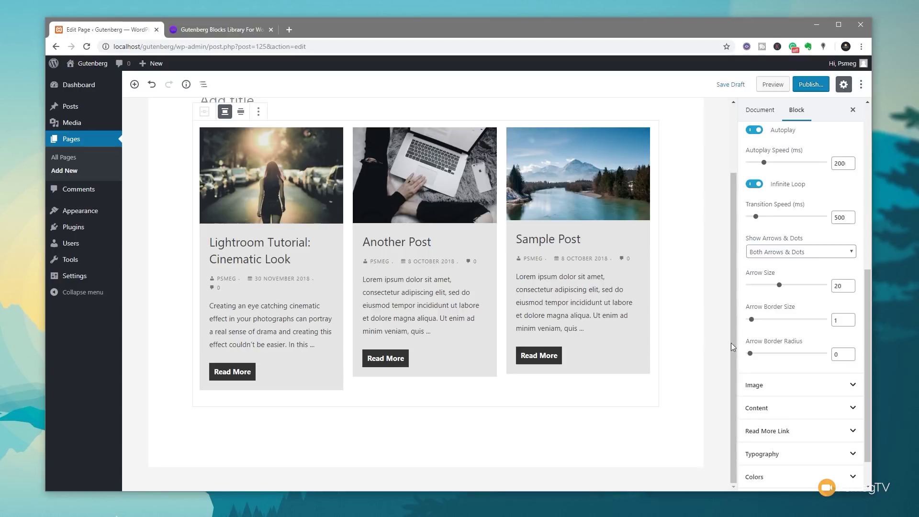
scroll(815, 304, up, 5)
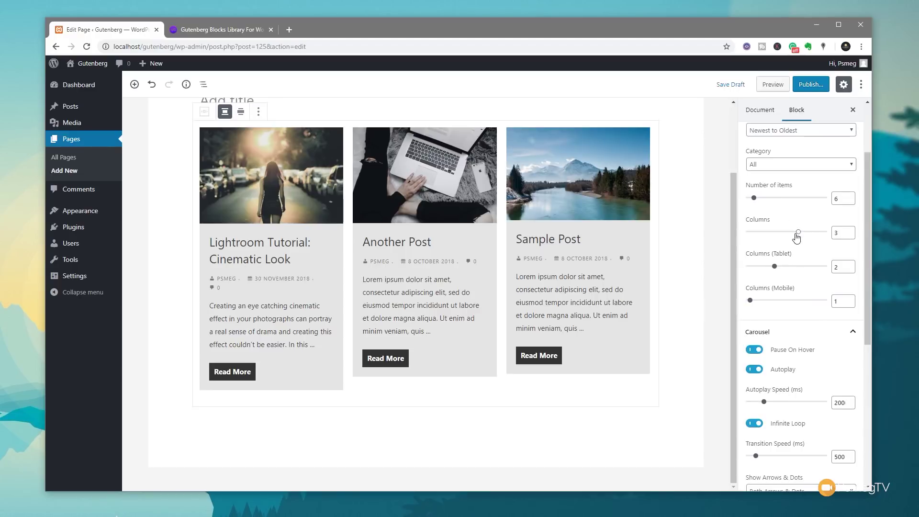
Set Columns to 2 and page through the carousel slides with the dots.
click(785, 233)
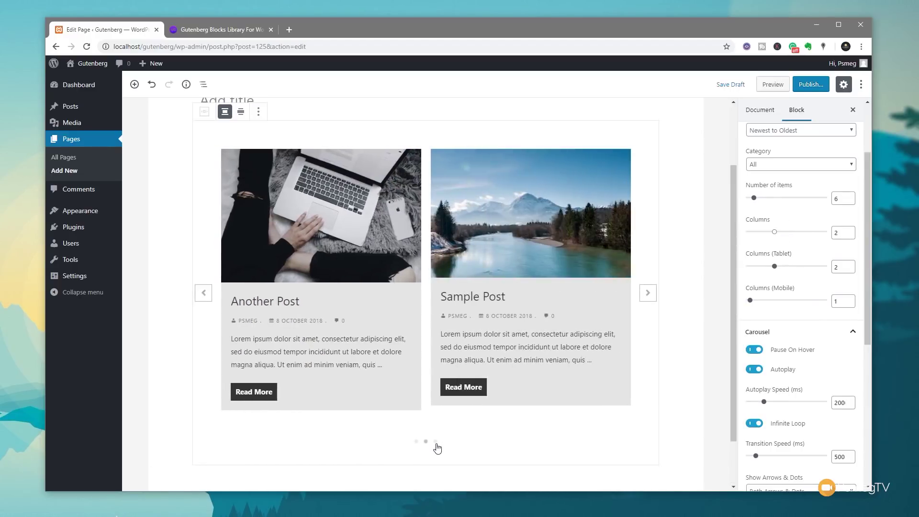
click(436, 442)
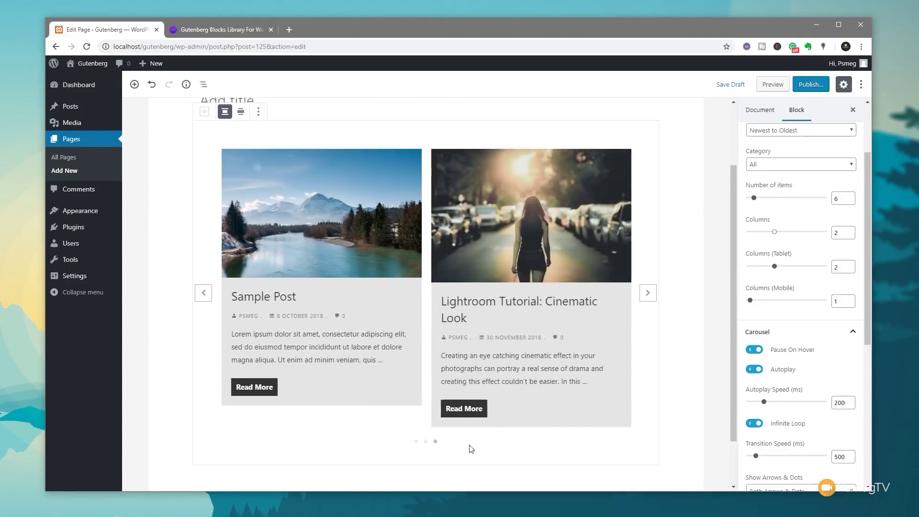
click(650, 297)
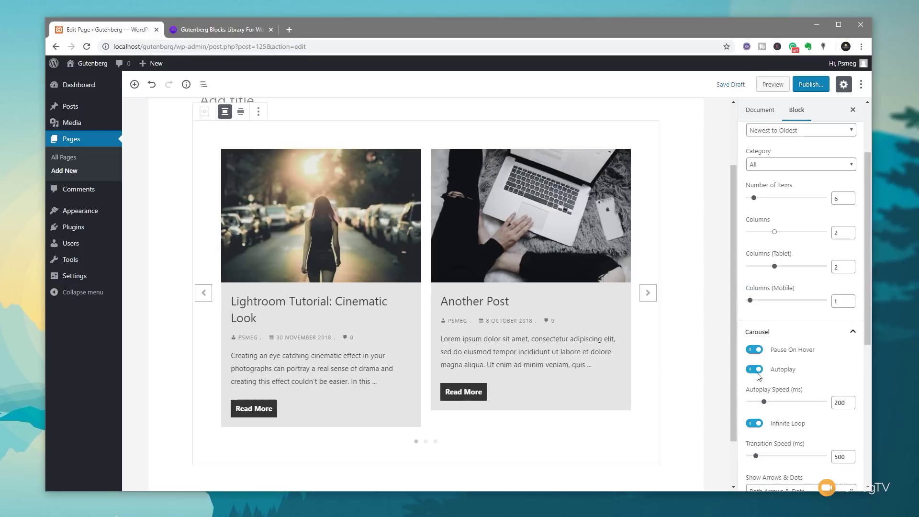
Try dots-only and arrows-only navigation, then settle on Both Arrows & Dots.
scroll(820, 386, down, 4)
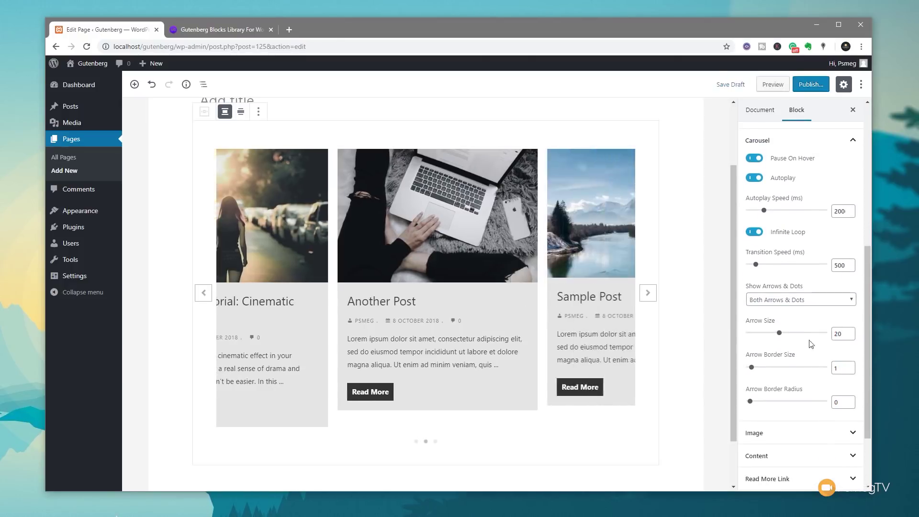
click(804, 302)
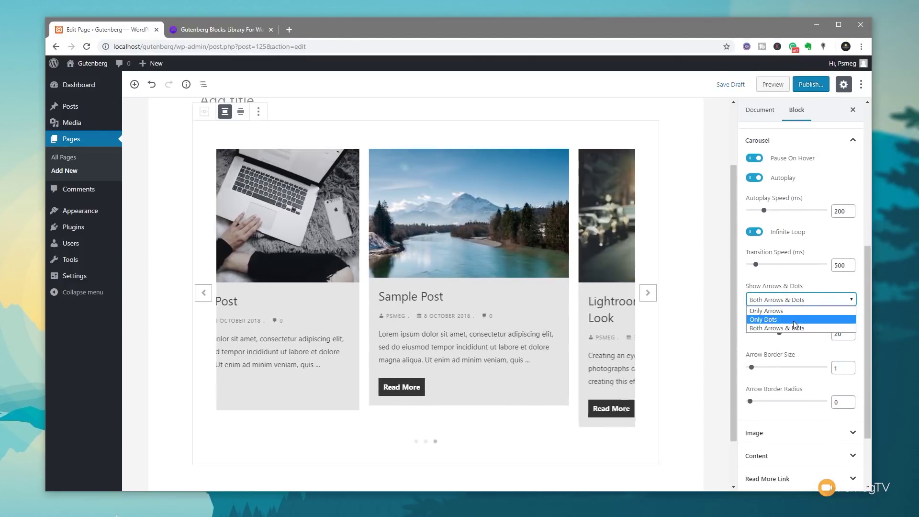
click(794, 321)
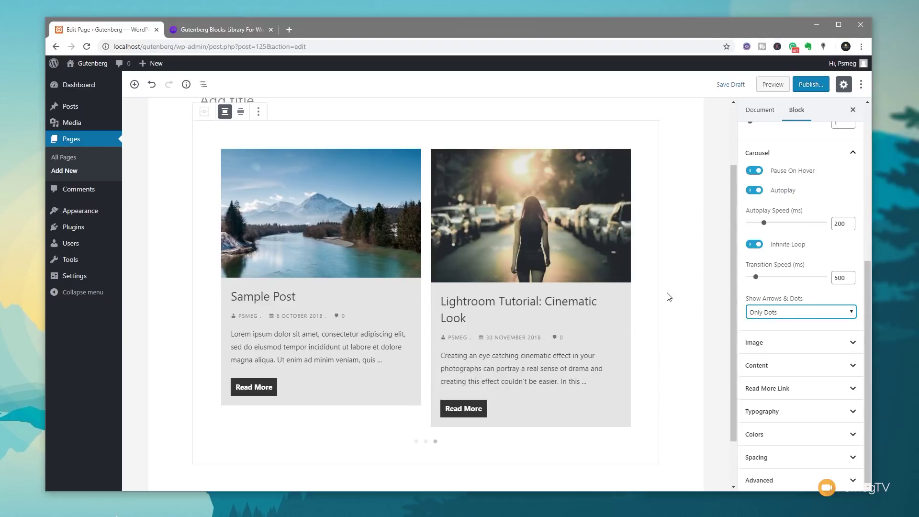
click(816, 314)
click(791, 329)
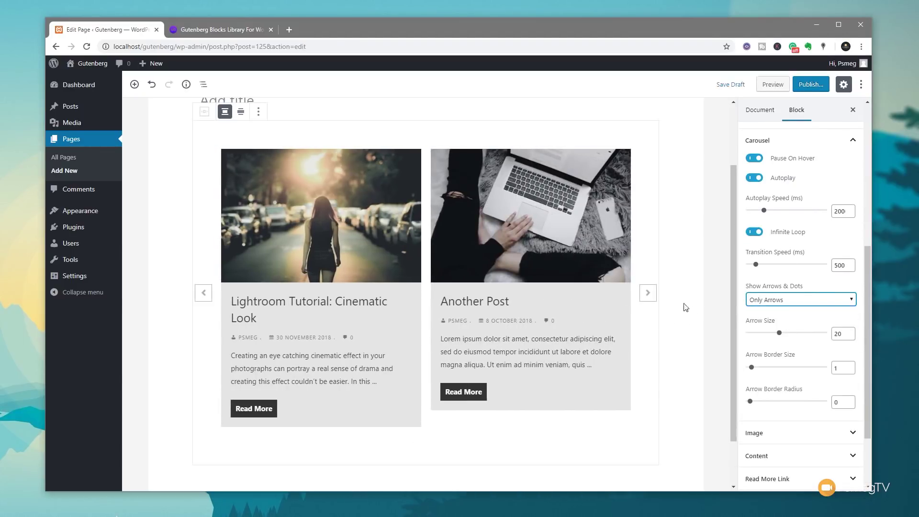
click(790, 300)
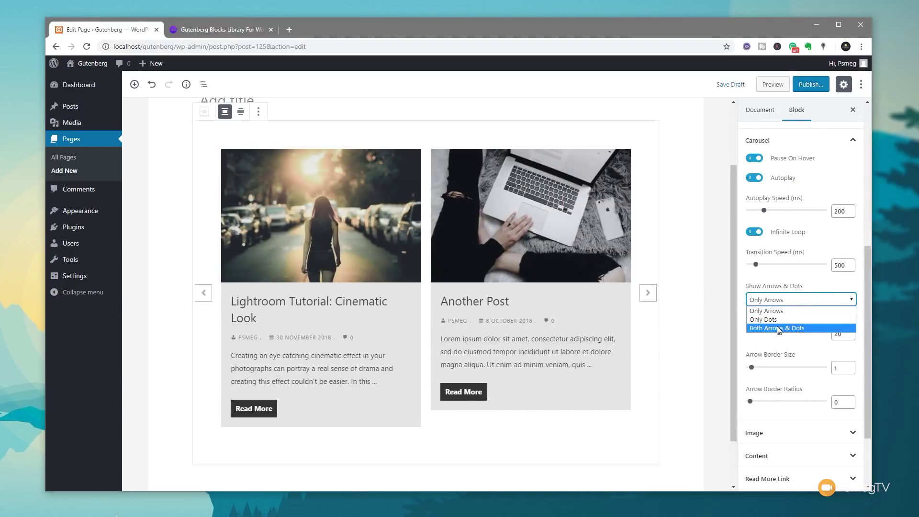
click(777, 327)
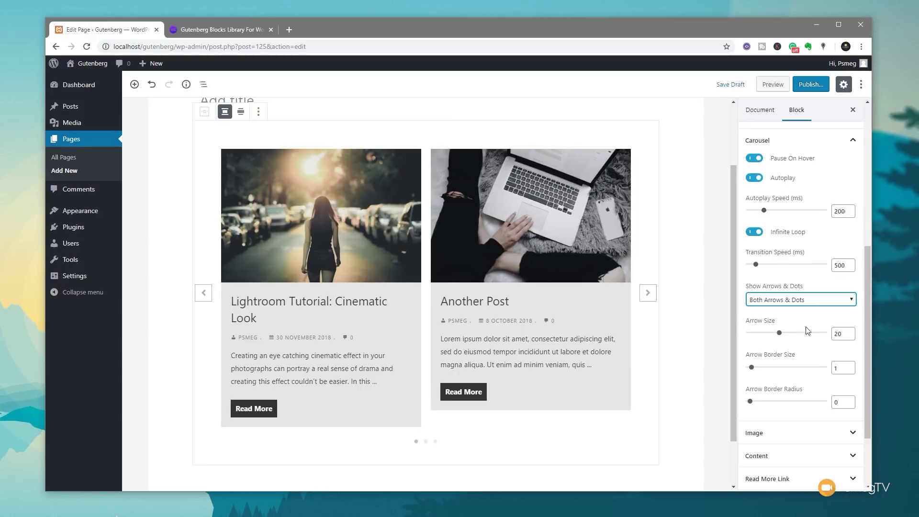
scroll(808, 330, down, 2)
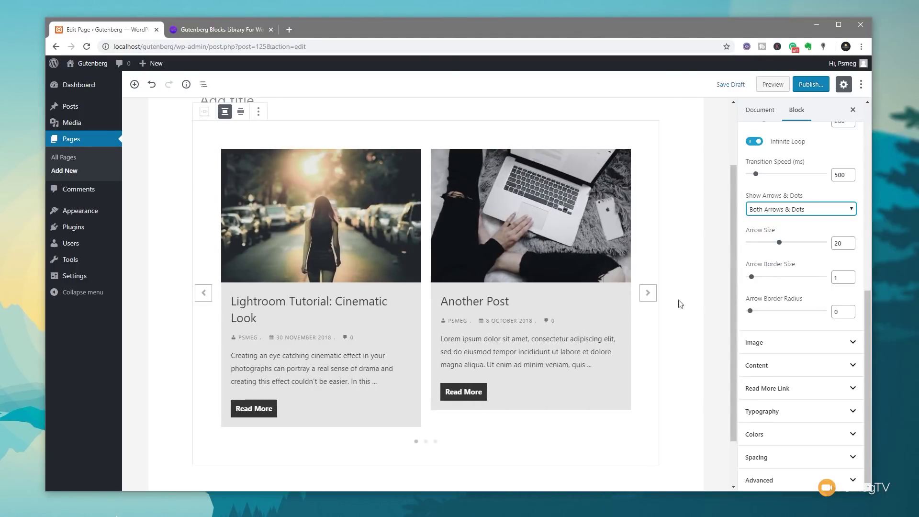
click(827, 342)
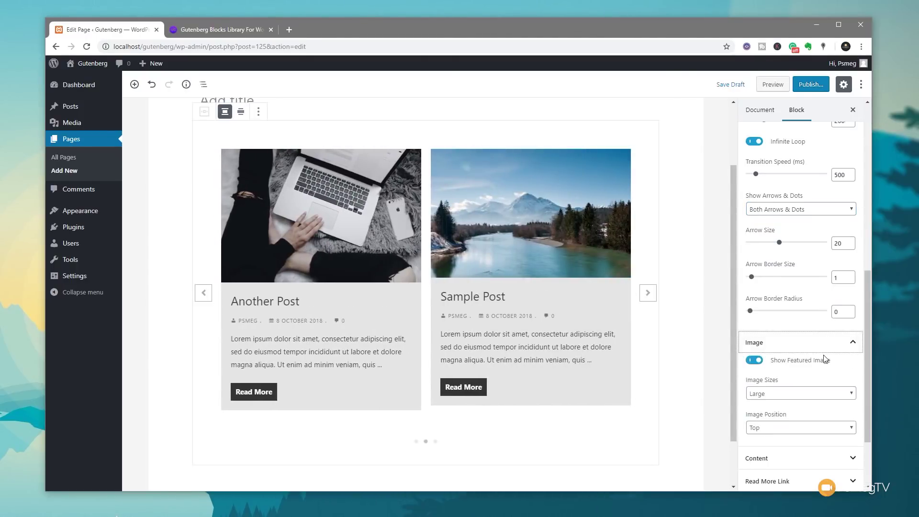
scroll(825, 358, down, 2)
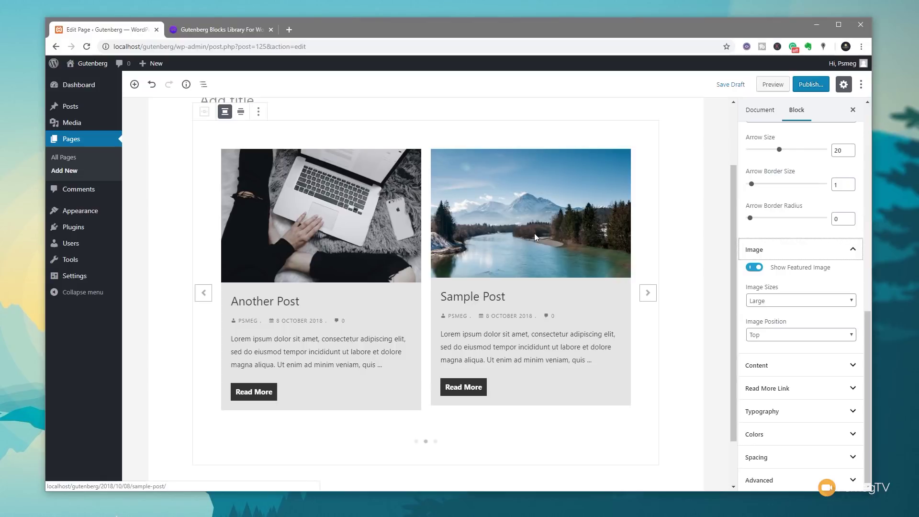
click(779, 303)
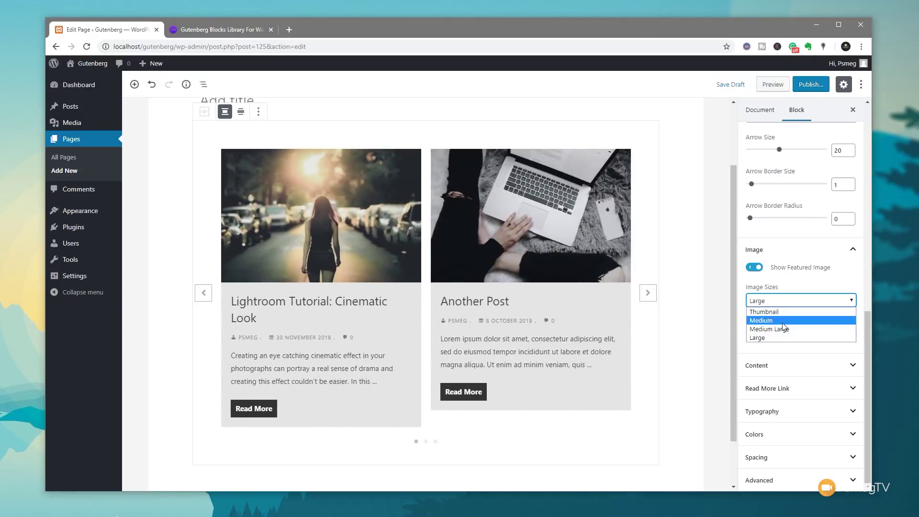
click(807, 337)
click(807, 337)
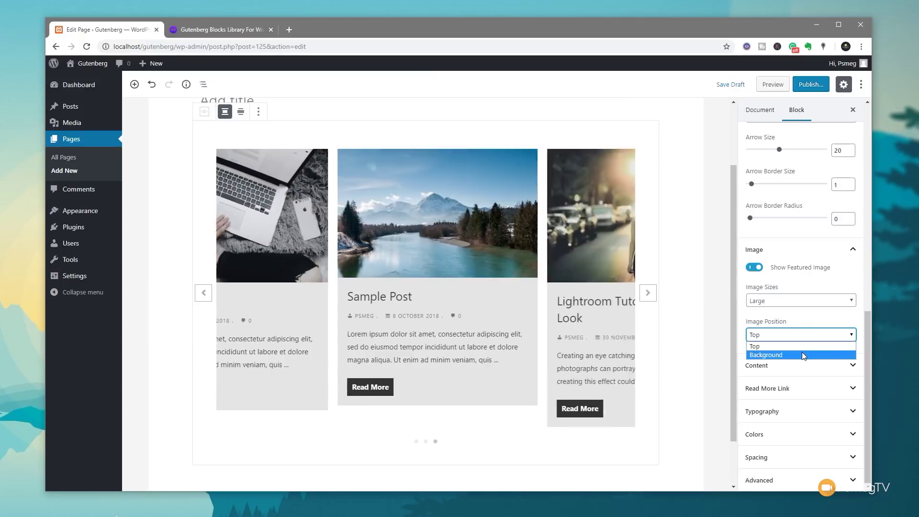
click(802, 352)
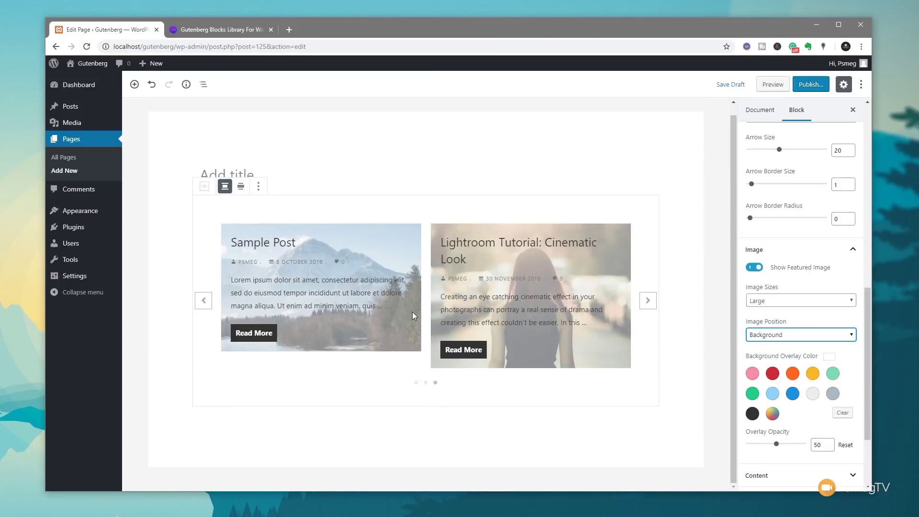
scroll(805, 345, down, 2)
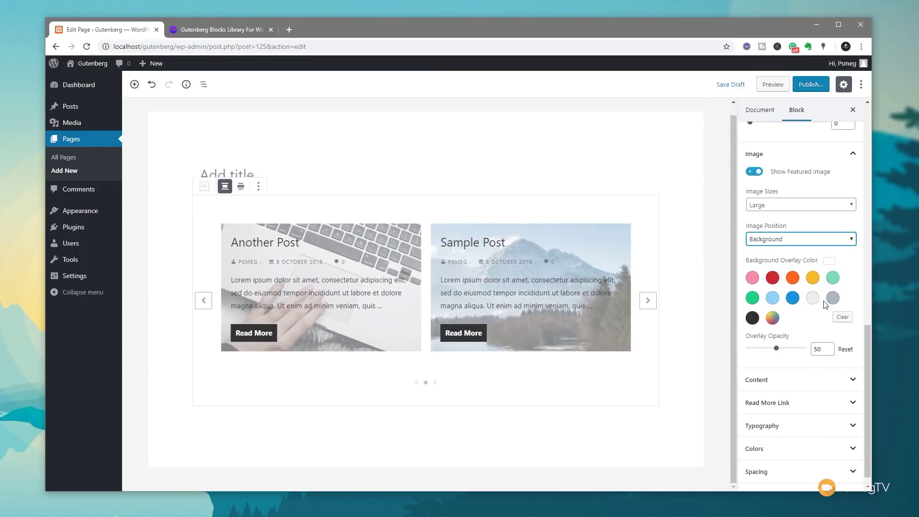
click(820, 245)
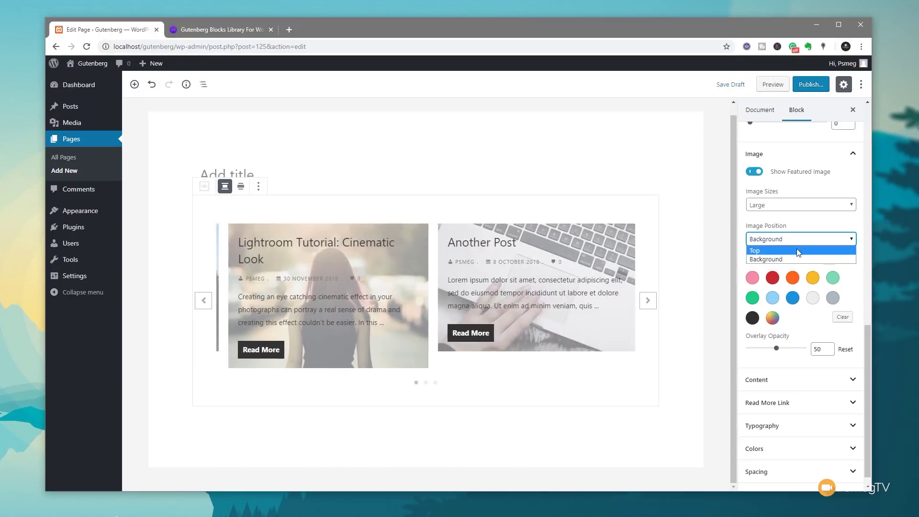
click(804, 250)
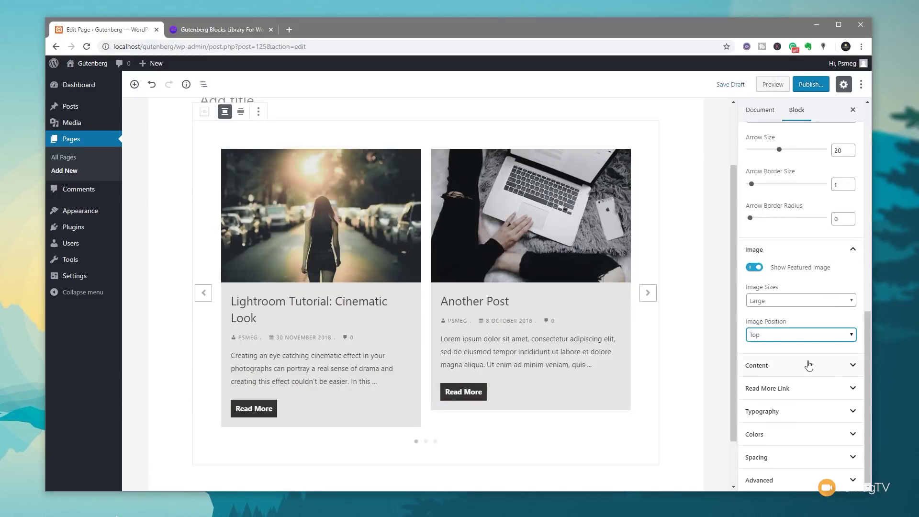
click(810, 365)
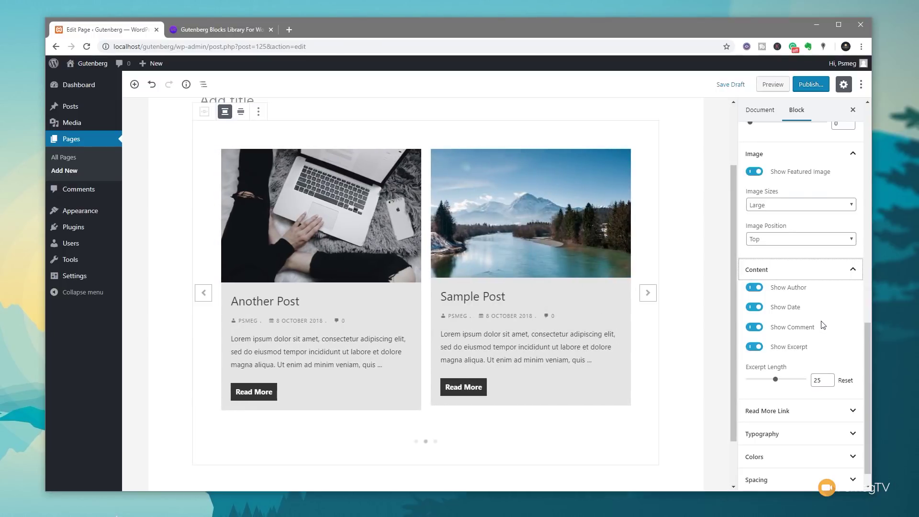
Hide author, date and comment count on the cards and set Excerpt Length to 19.
click(755, 327)
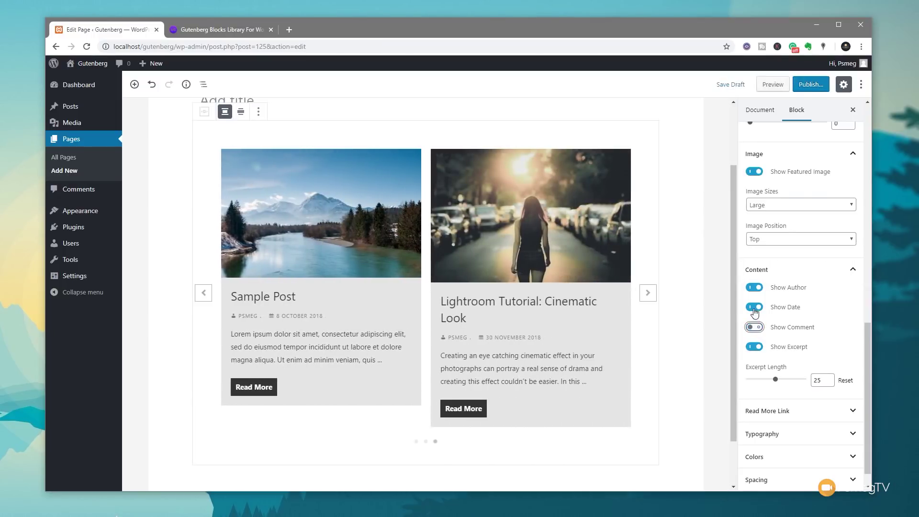
click(755, 308)
click(755, 288)
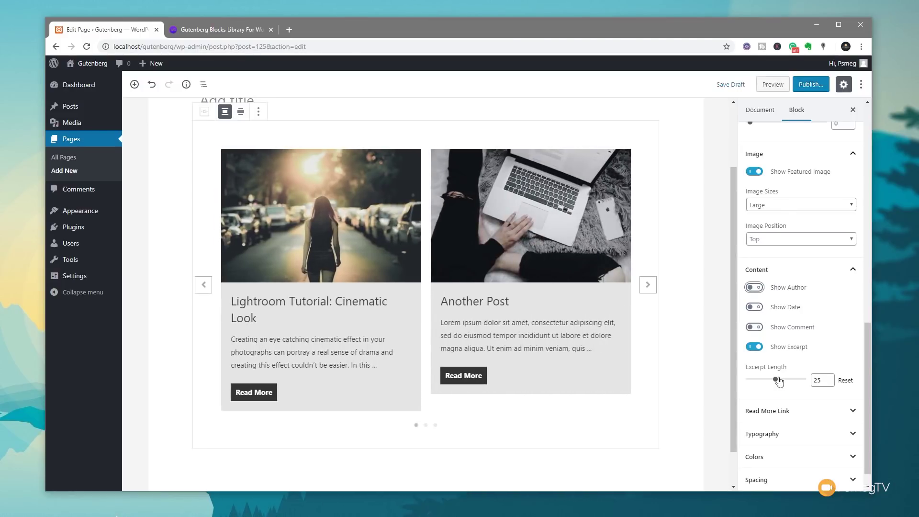
mouse_move(777, 380)
mouse_down()
mouse_move(790, 382)
mouse_move(771, 384)
mouse_up()
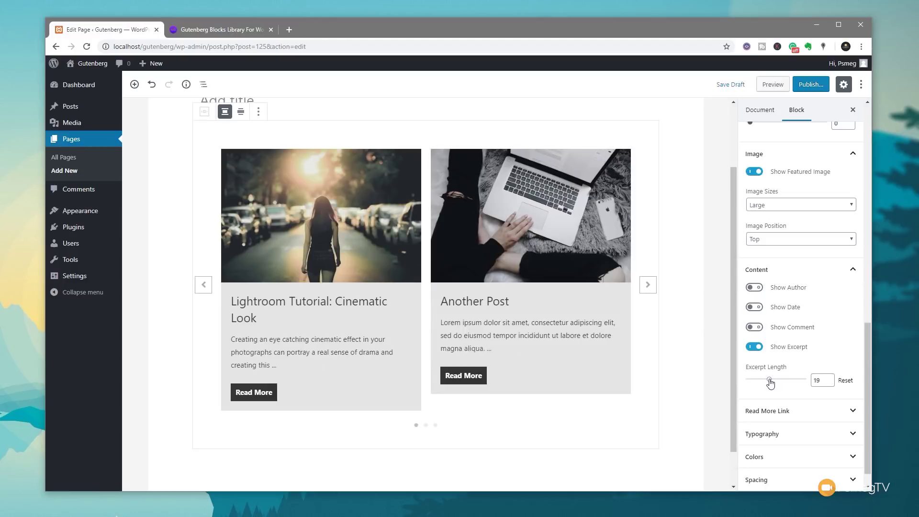
click(812, 412)
scroll(812, 412, down, 4)
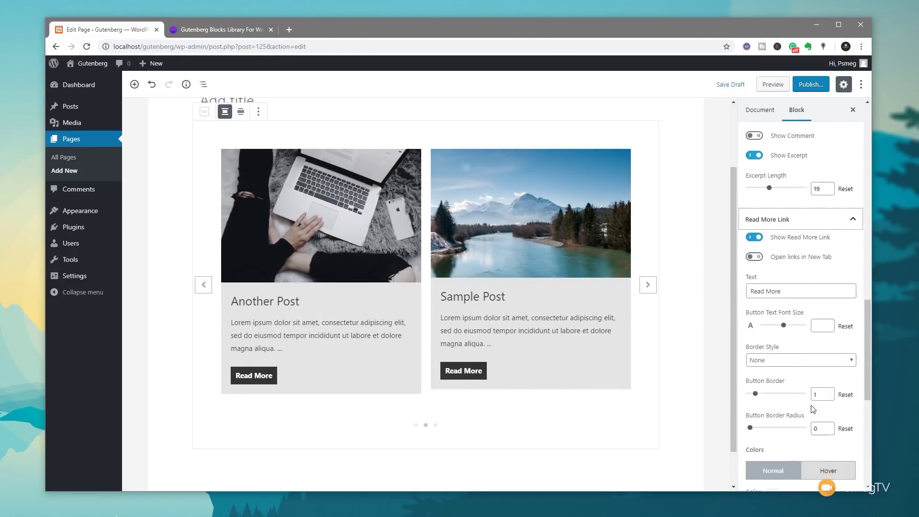
Toggle the Read More buttons off and back on, then expand Typography (title tag H3).
click(750, 239)
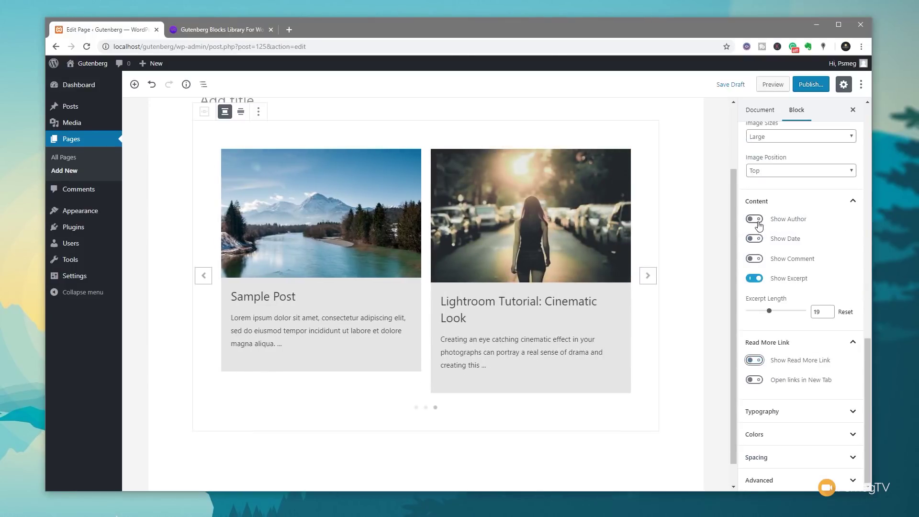
click(754, 360)
scroll(806, 348, down, 3)
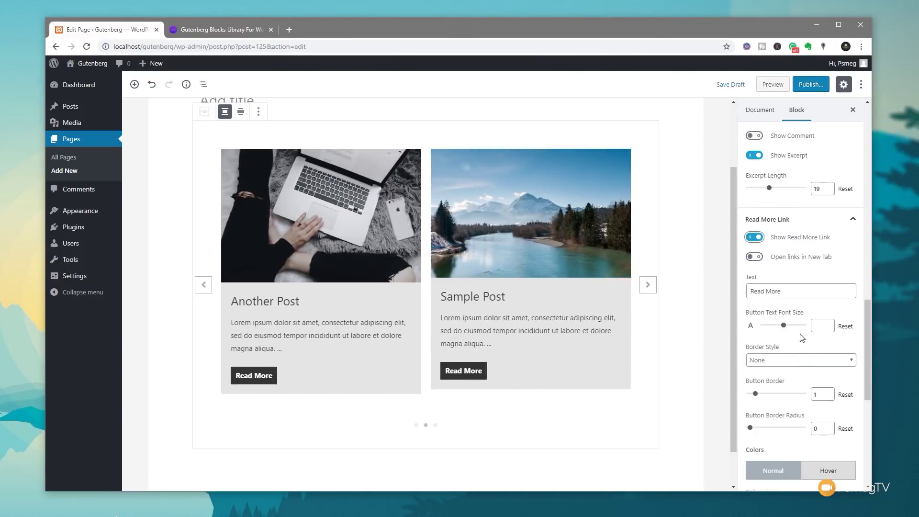
scroll(803, 356, down, 2)
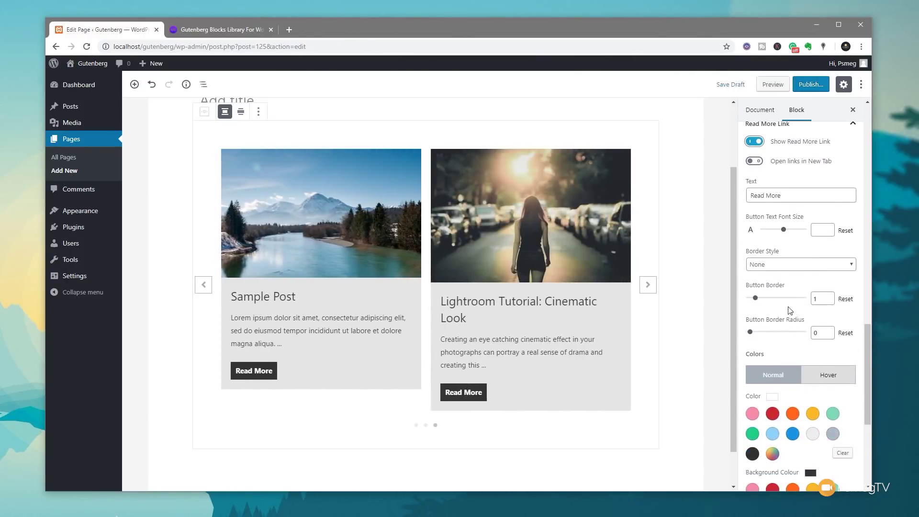
scroll(804, 337, down, 2)
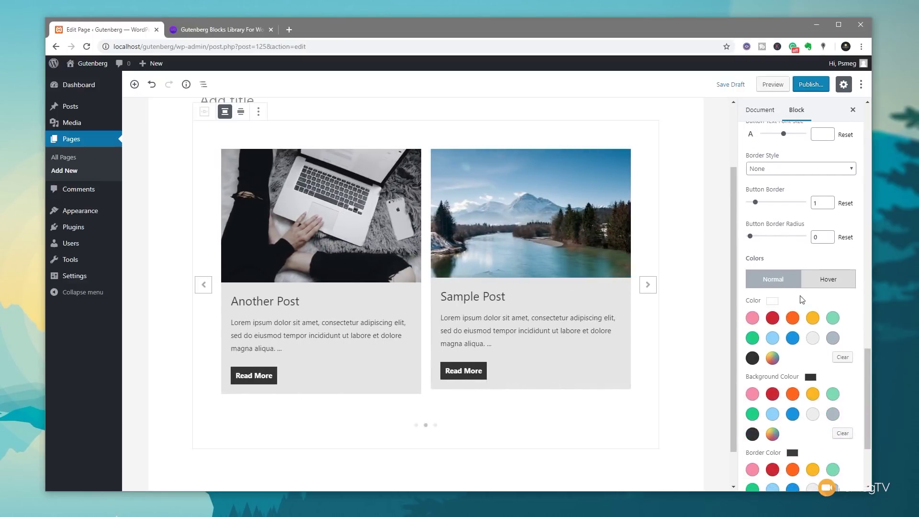
scroll(840, 373, down, 3)
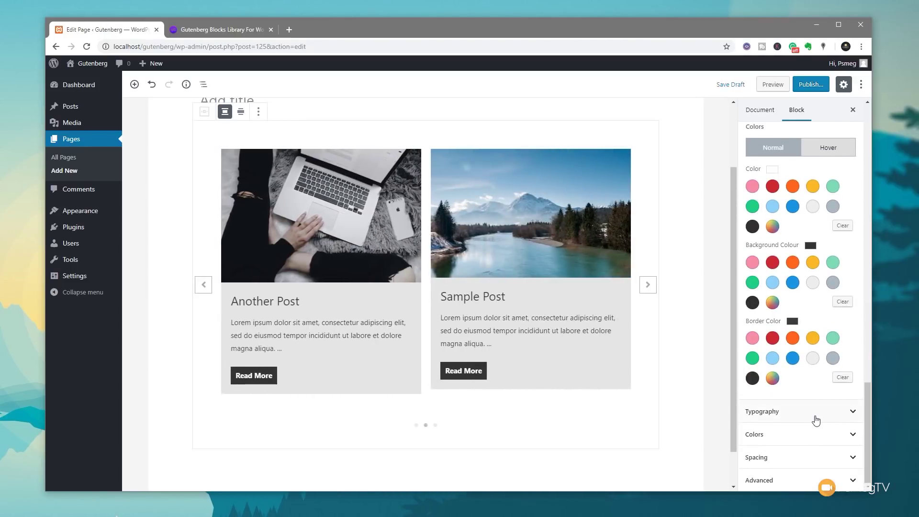
click(816, 420)
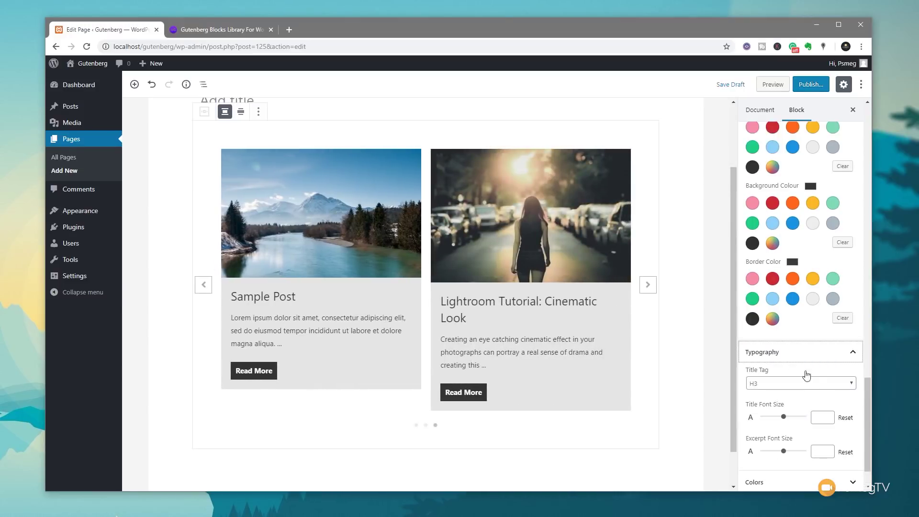
scroll(823, 401, down, 1)
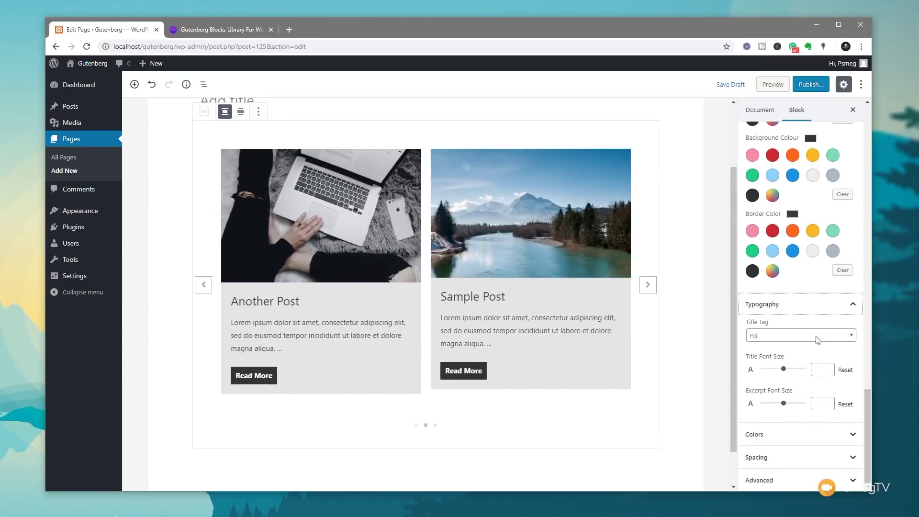
click(816, 337)
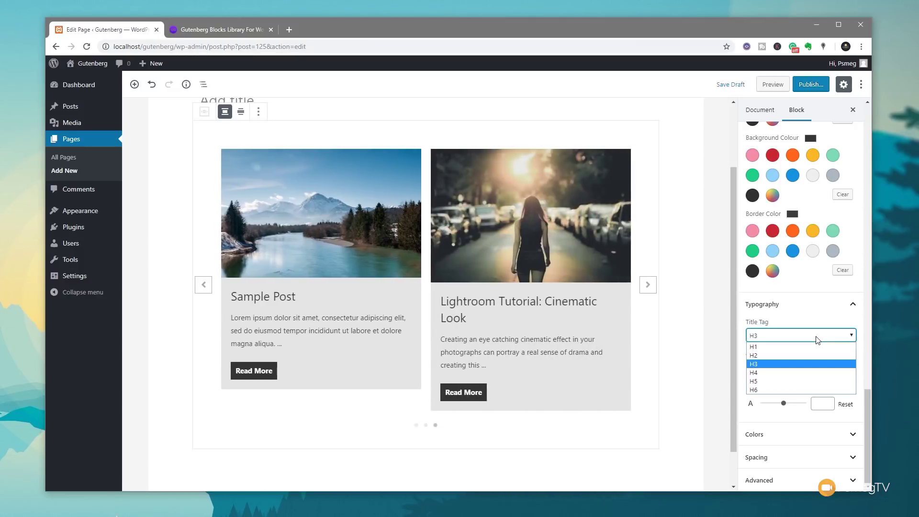
click(817, 339)
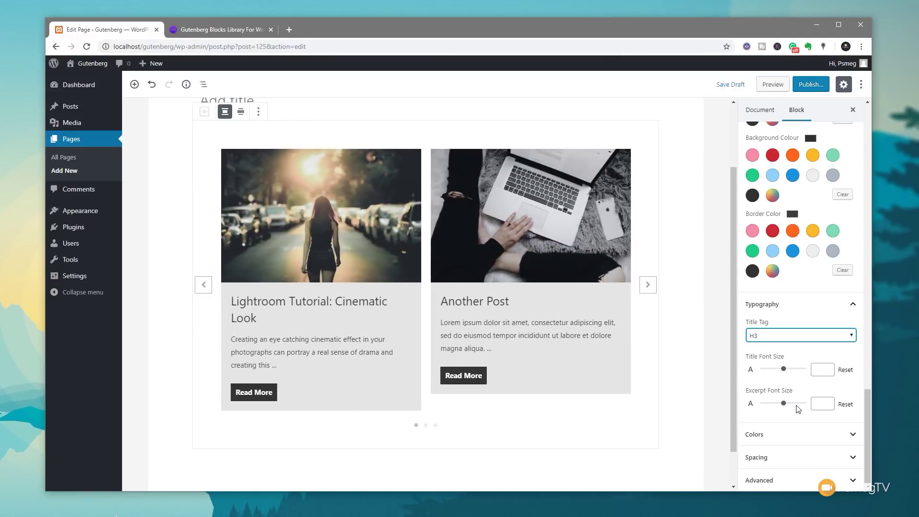
Set the Blog Background Color to light blue (#8ed1fc) after trying red and blue.
click(853, 304)
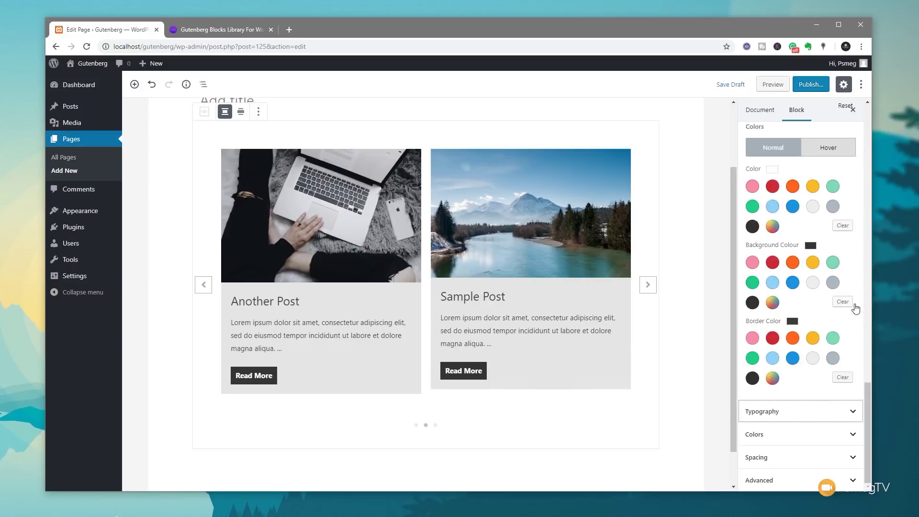
click(838, 434)
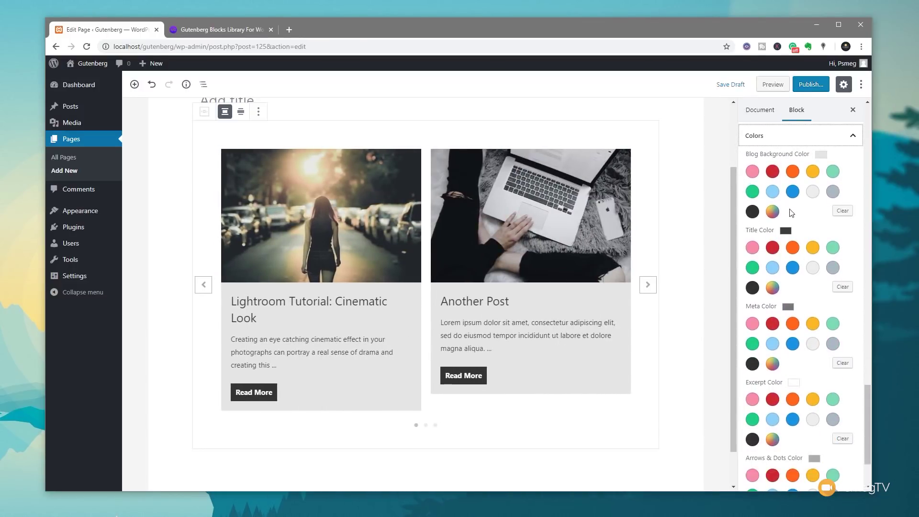
click(775, 176)
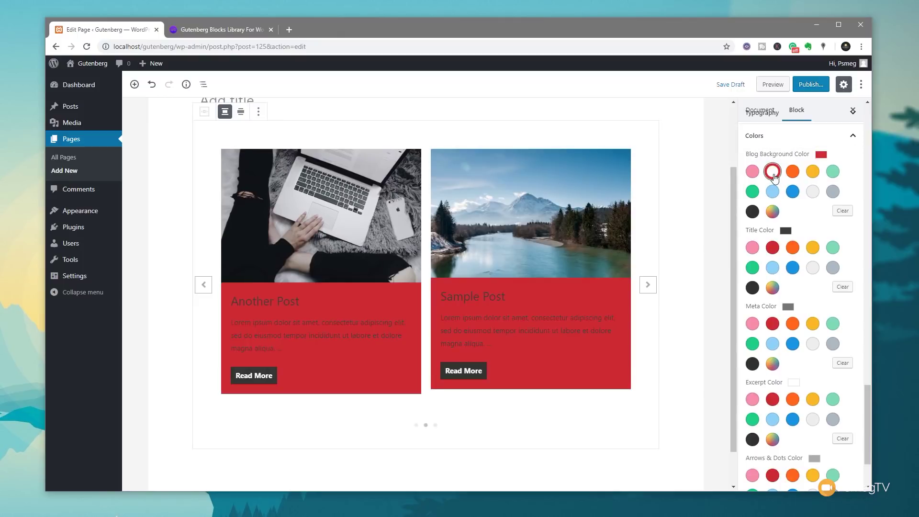
click(792, 191)
click(772, 191)
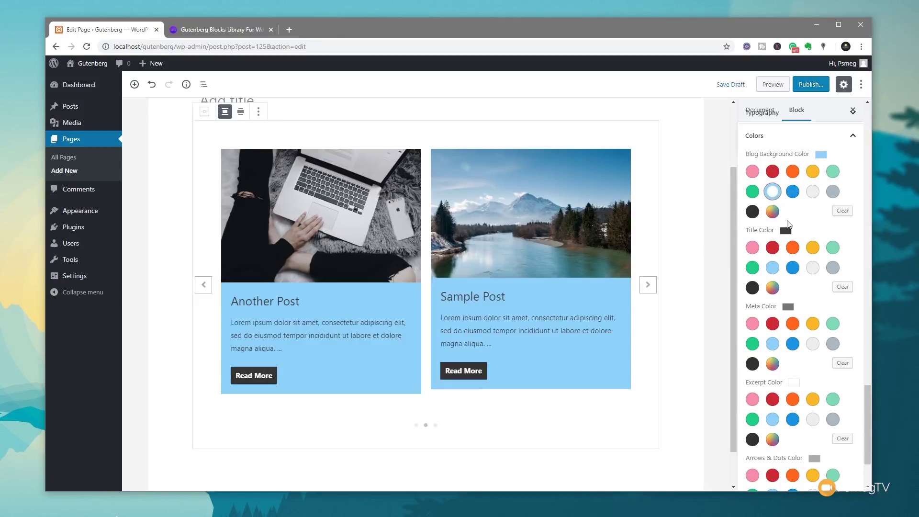
click(773, 211)
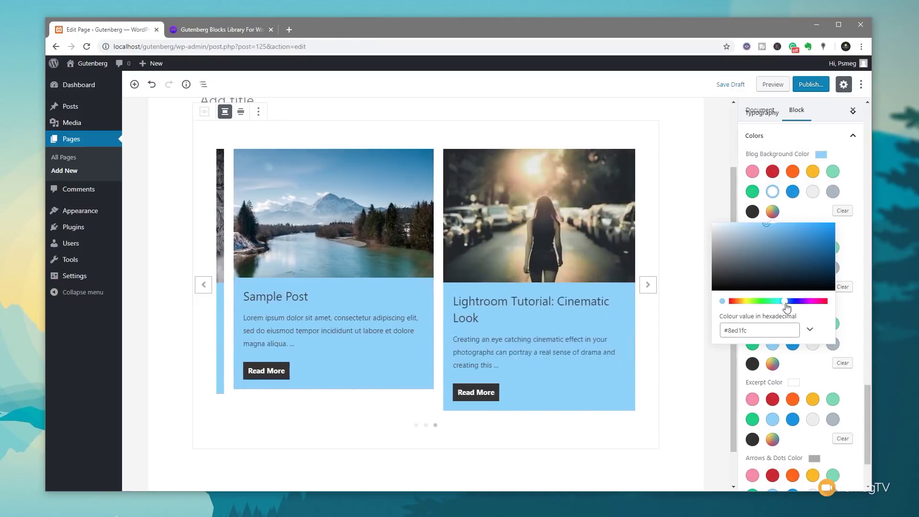
click(779, 213)
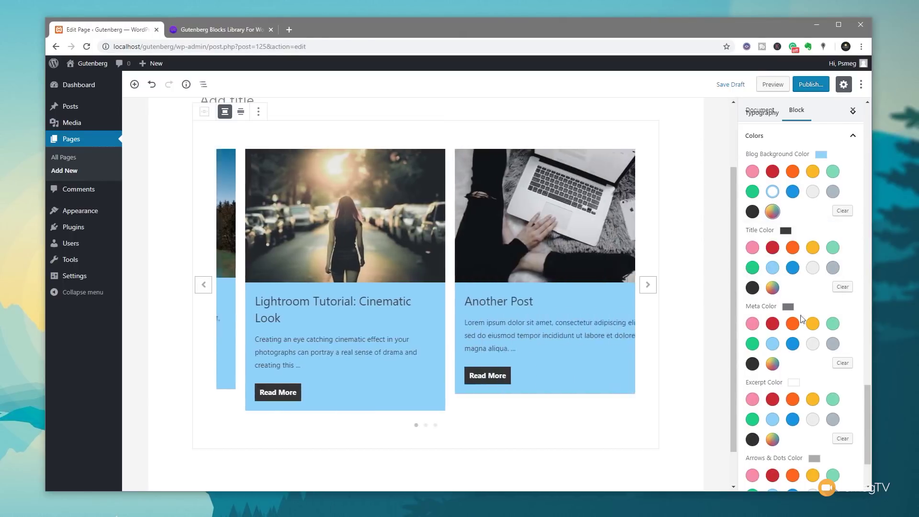
scroll(809, 355, down, 2)
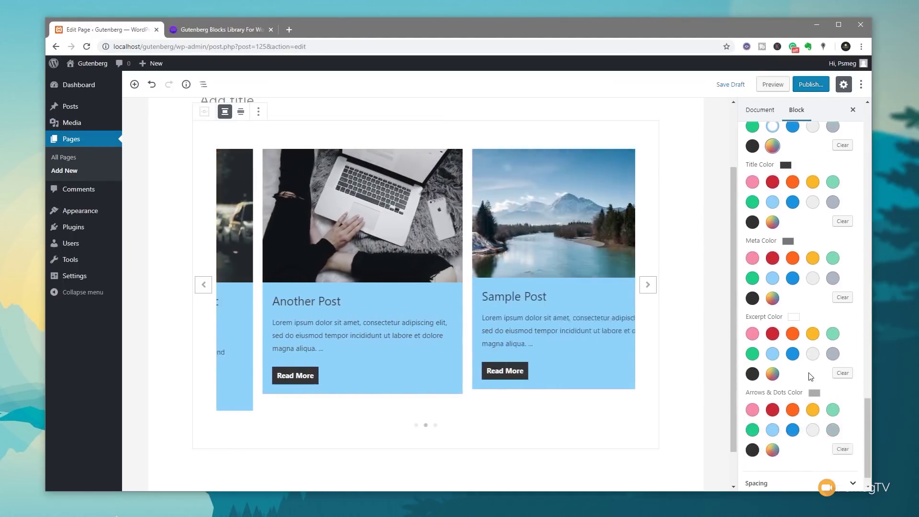
click(795, 460)
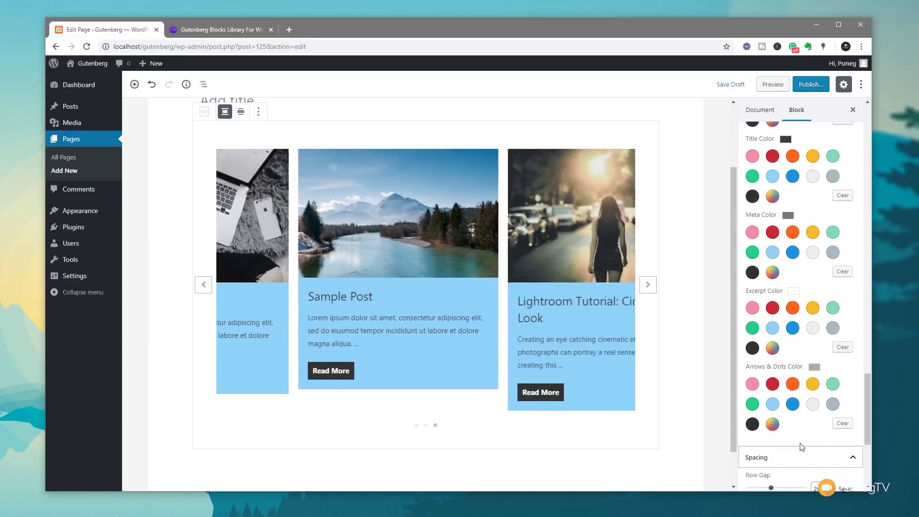
Review the Spacing and Advanced settings, then preview the page on the live site.
scroll(799, 431, down, 4)
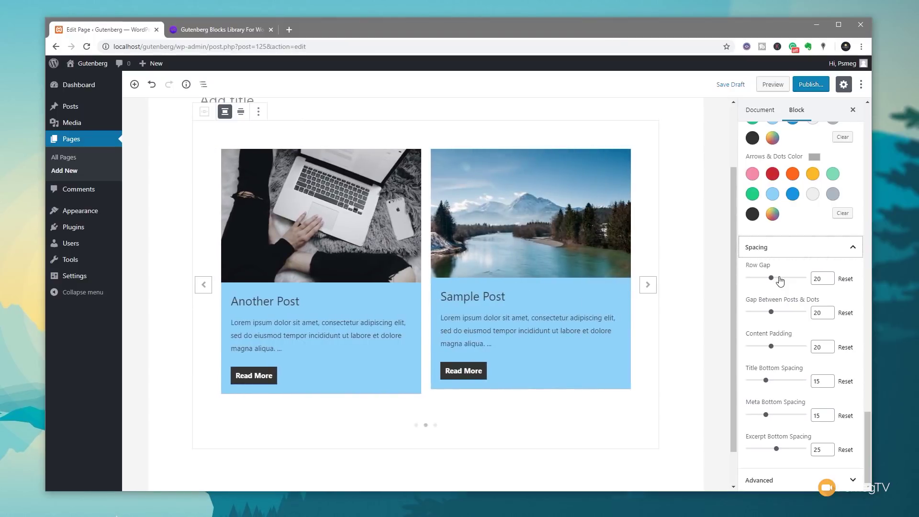
click(808, 481)
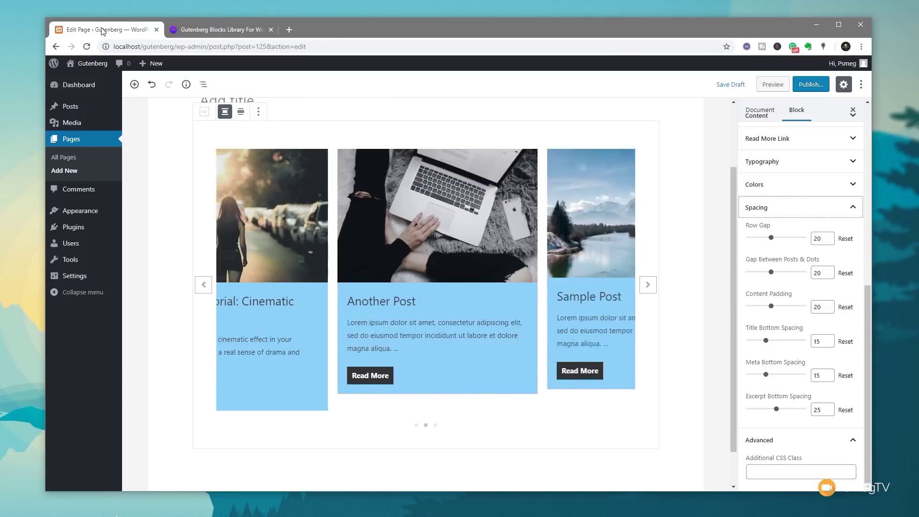
click(774, 84)
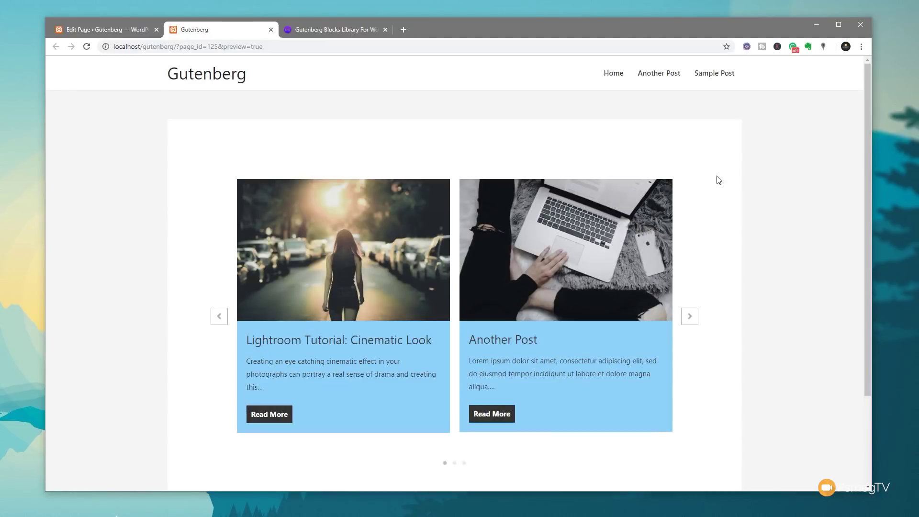
Advance the carousel twice with the arrow, then use the dots to return to the first posts.
click(698, 321)
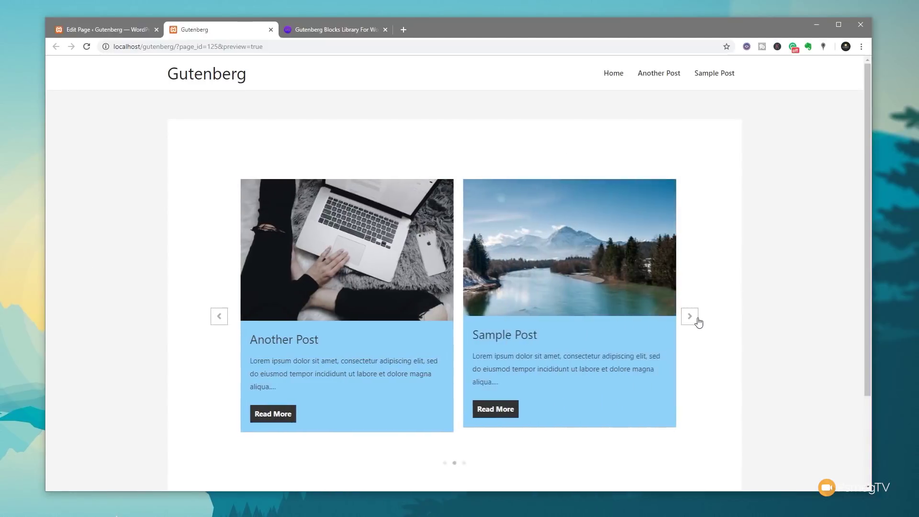
click(697, 321)
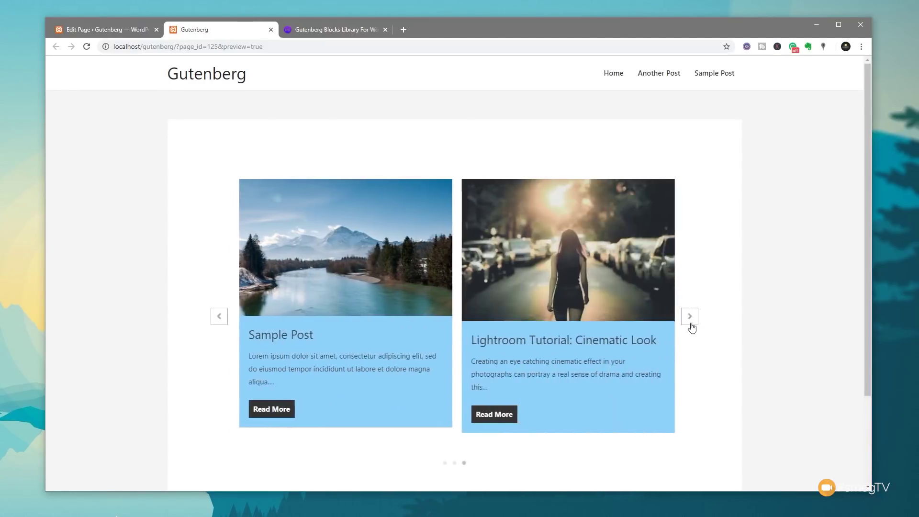
click(455, 463)
click(444, 463)
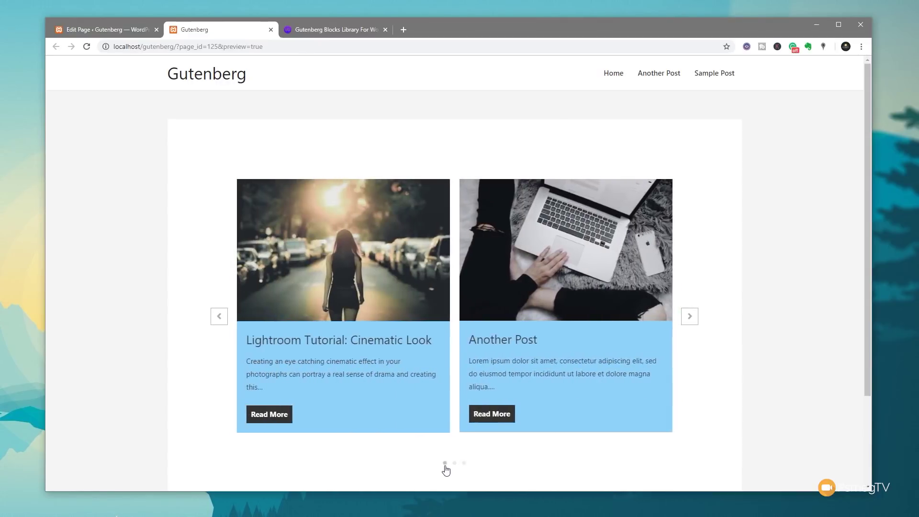
Open and scroll the 'Lightroom Tutorial: Cinematic Look' post, go back, then close the preview.
click(364, 270)
scroll(148, 291, down, 4)
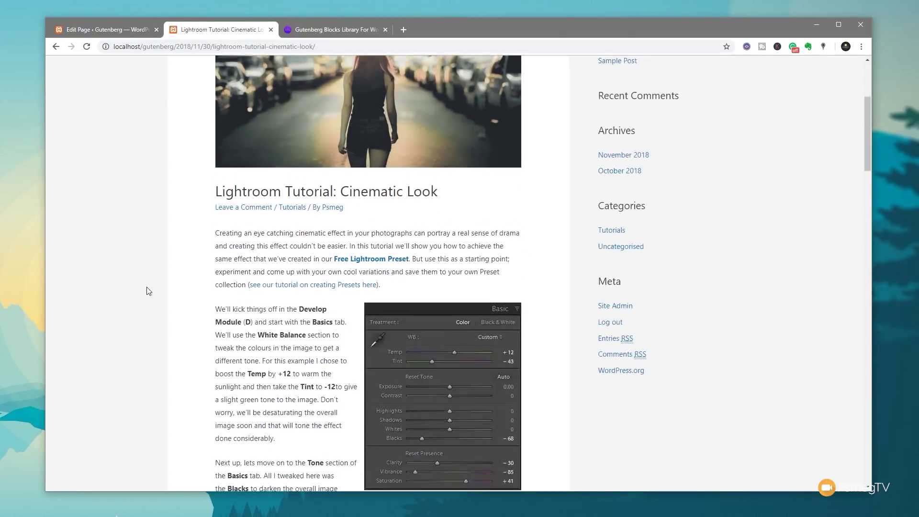
scroll(148, 289, down, 12)
key(alt+Left)
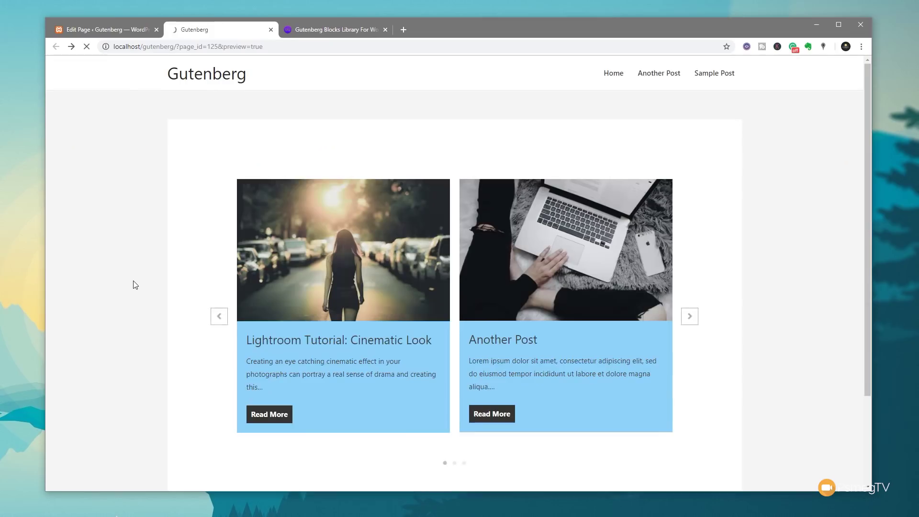
key(ctrl+w)
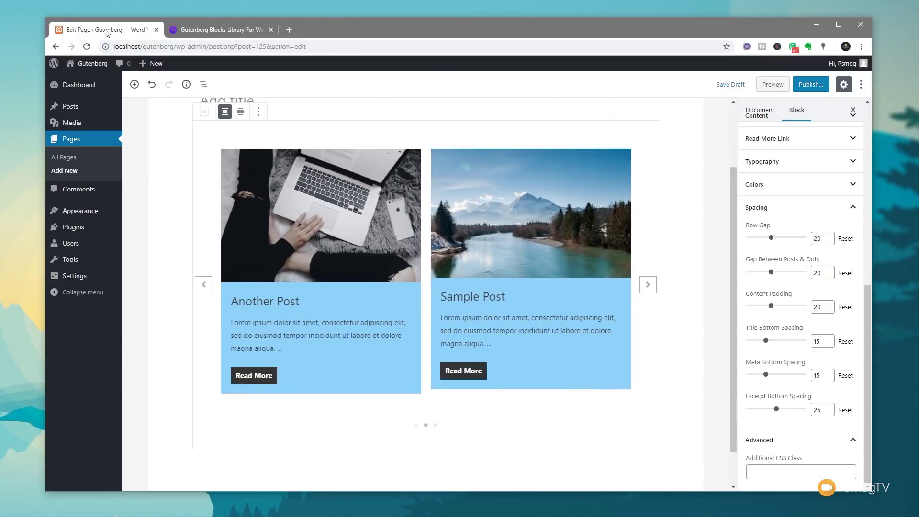